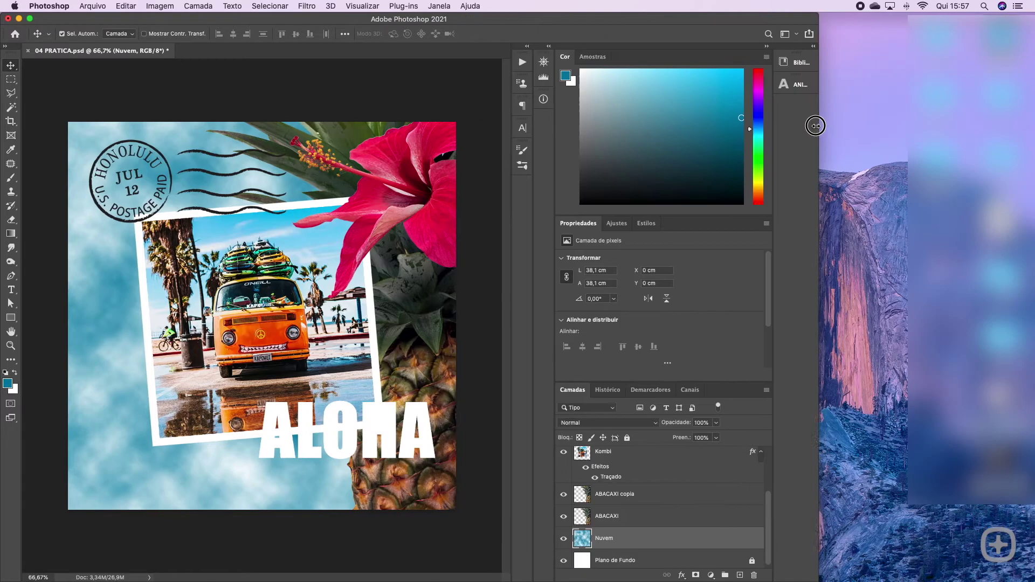
# Switch to the Finder window showing the AULA 04 folder and fit it beside the open composition
pyautogui.moveTo(758, 580)
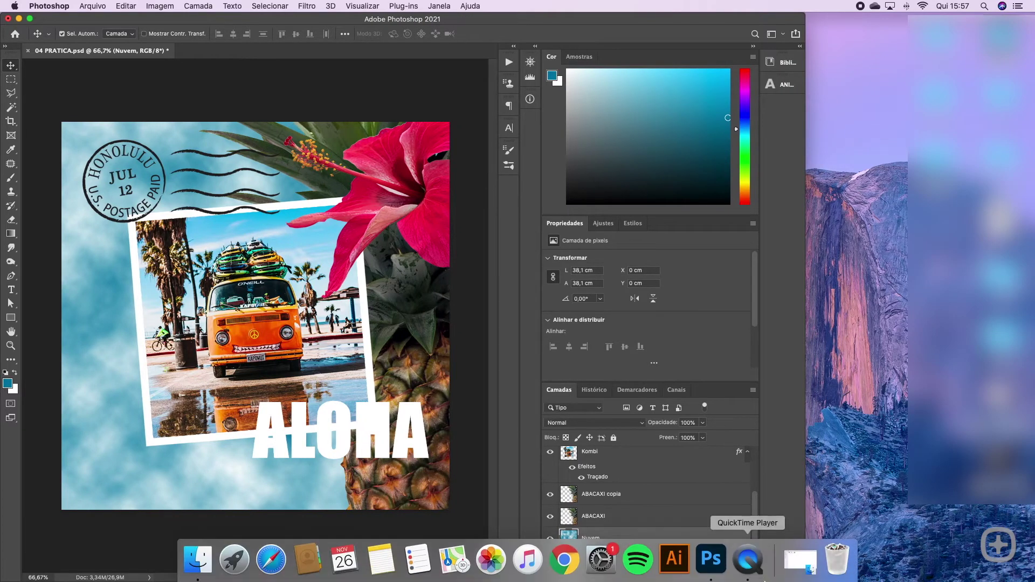
pyautogui.click(801, 562)
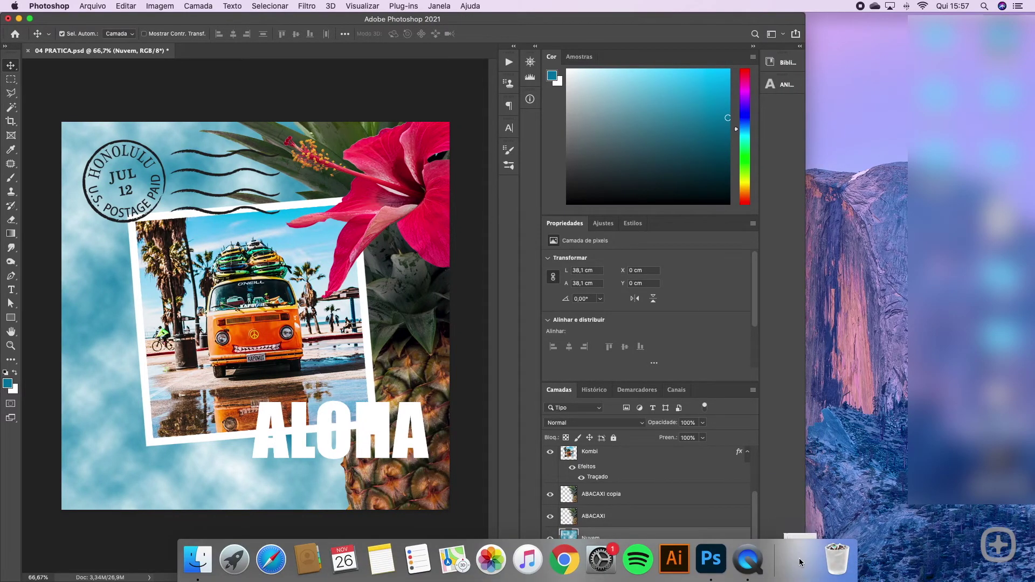
pyautogui.moveTo(701, 32)
pyautogui.mouseDown()
pyautogui.moveTo(709, 32)
pyautogui.moveTo(700, 32)
pyautogui.mouseUp()
pyautogui.moveTo(1006, 159); pyautogui.dragTo(1031, 155)
pyautogui.moveTo(2, 134); pyautogui.dragTo(495, 144)
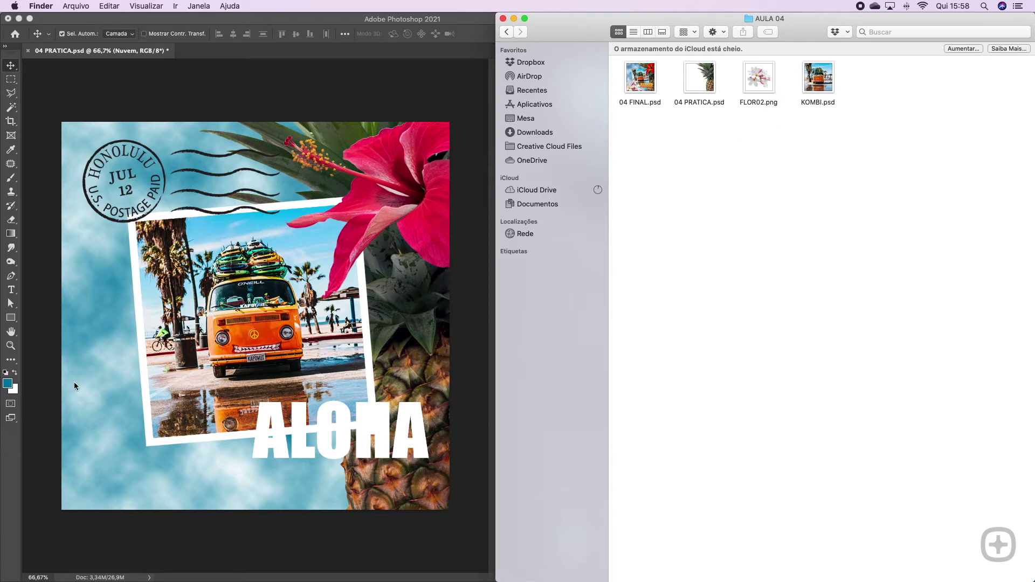
# Place FLOR02.png from the AULA 04 folder into the 04 PRATICA.psd composition in Photoshop at its original size
pyautogui.click(760, 78)
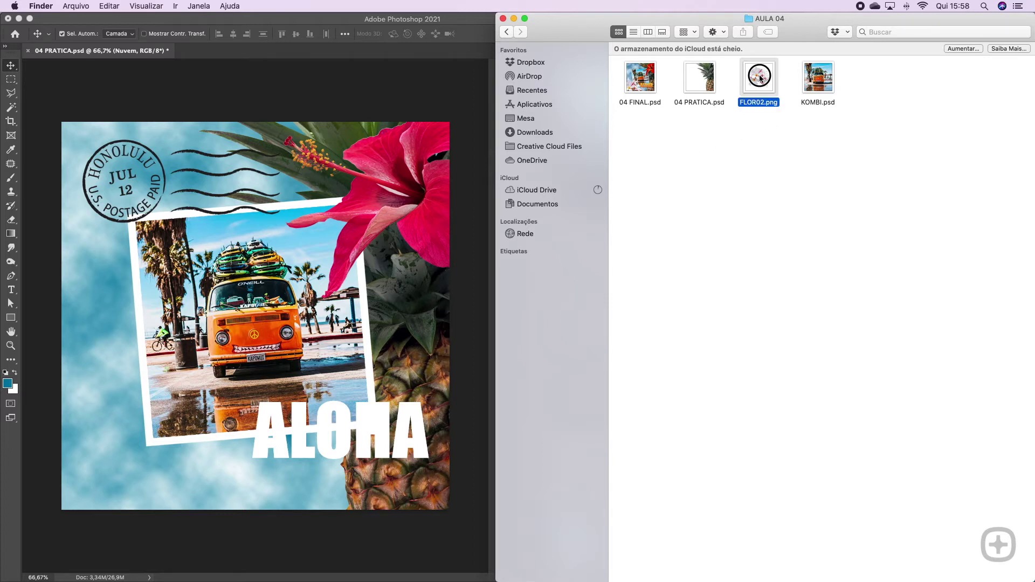
pyautogui.moveTo(761, 79); pyautogui.dragTo(128, 383)
pyautogui.moveTo(129, 348); pyautogui.dragTo(102, 364)
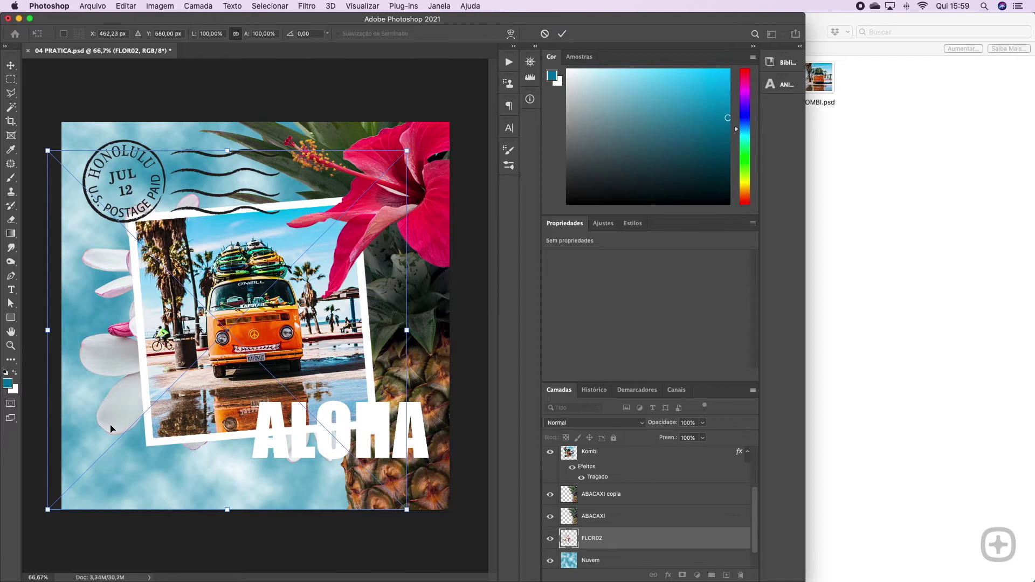
pyautogui.press('Return')
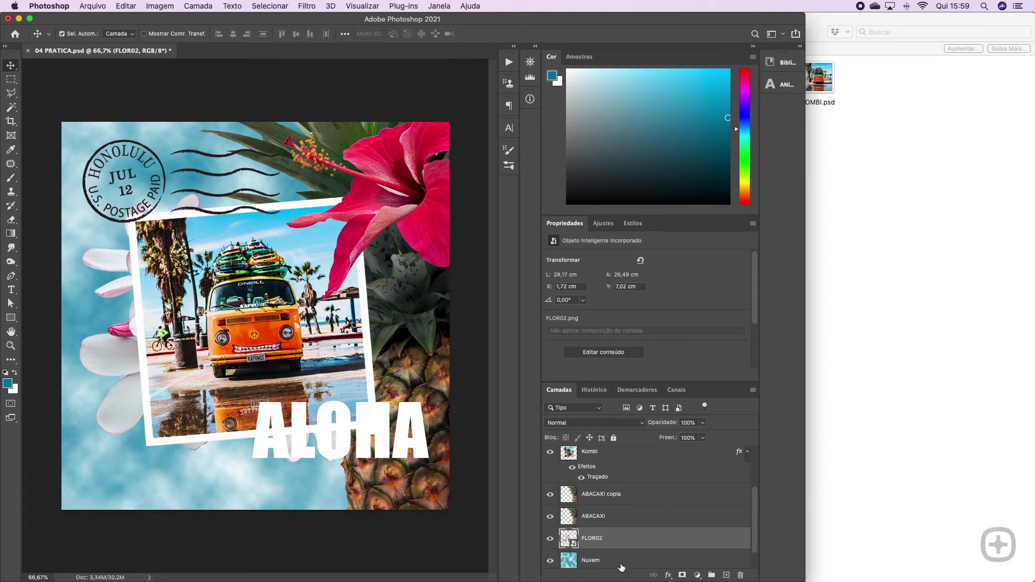
# Reorder the FLOR02 layer to sit directly above Kombi and move the white flowers into the artwork's lower-left corner
pyautogui.moveTo(627, 539); pyautogui.dragTo(624, 482)
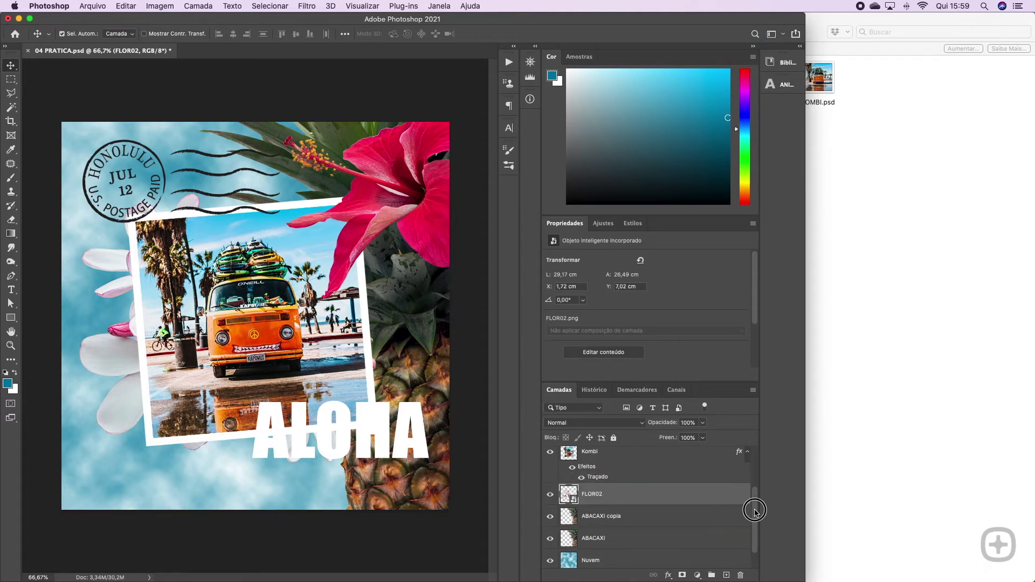
pyautogui.moveTo(756, 515); pyautogui.dragTo(758, 476)
pyautogui.moveTo(806, 401); pyautogui.dragTo(1034, 390)
pyautogui.scroll(-1, 831, 544)
pyautogui.moveTo(831, 541); pyautogui.dragTo(804, 503)
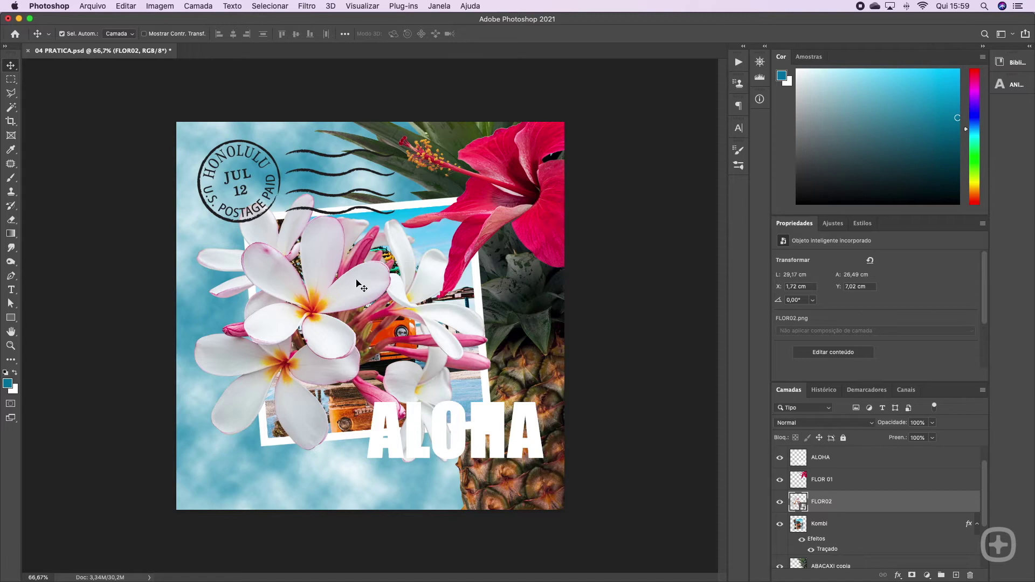
pyautogui.moveTo(365, 286); pyautogui.dragTo(275, 436)
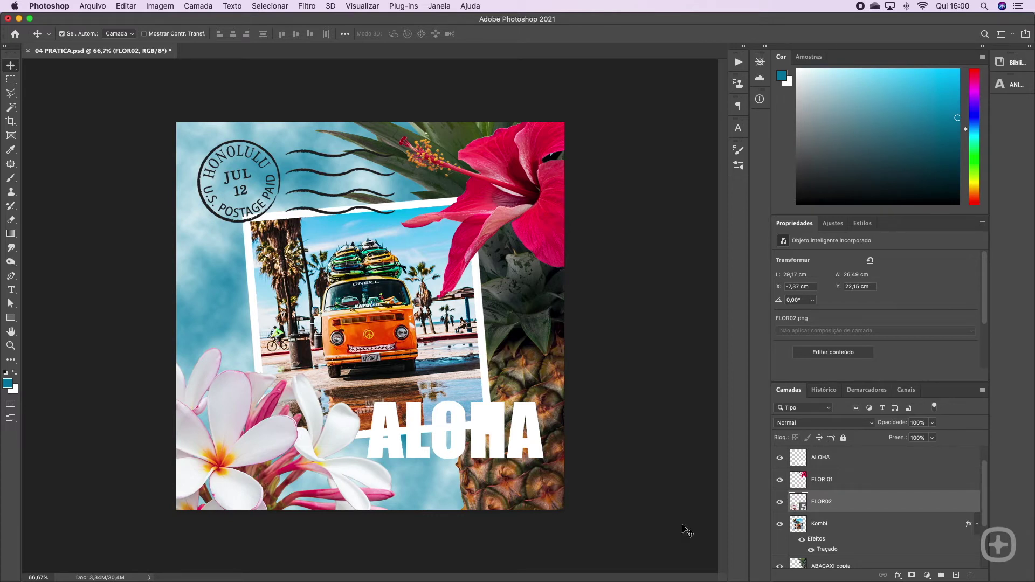
# Select the pixels of the ALOHA layer to get a selection in the shape of the lettering
pyautogui.click(822, 458)
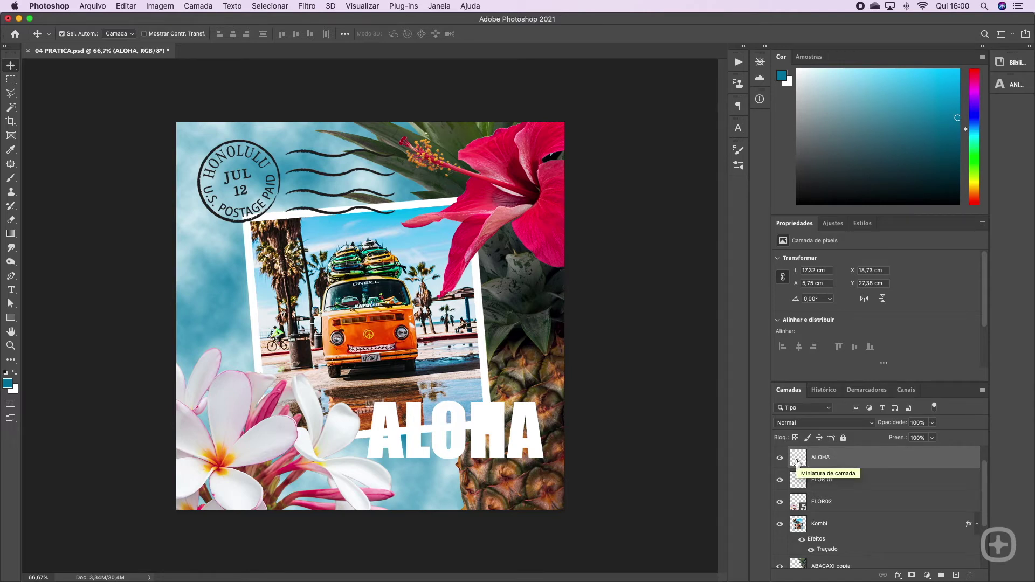
pyautogui.rightClick(797, 463)
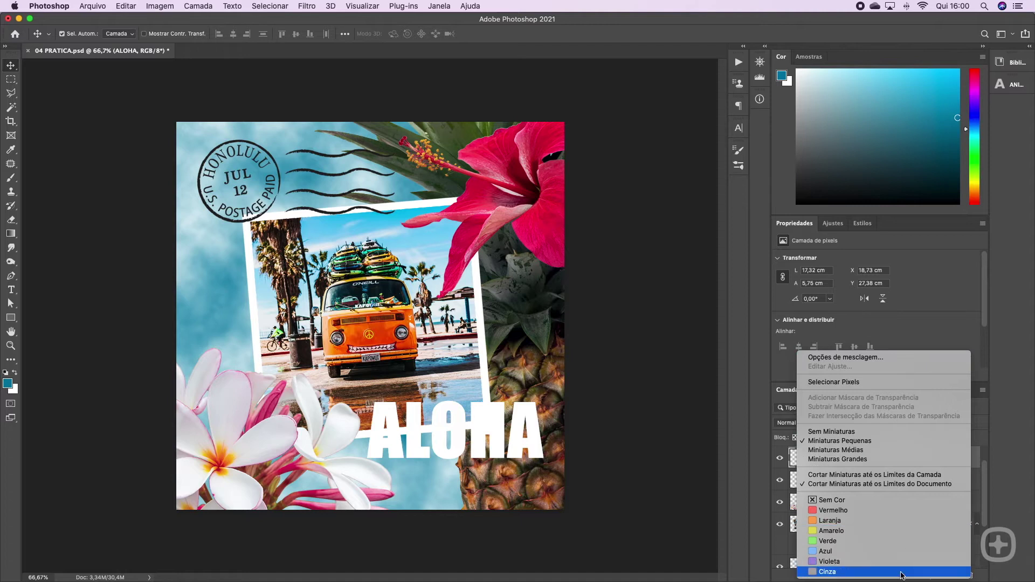
pyautogui.press('Escape')
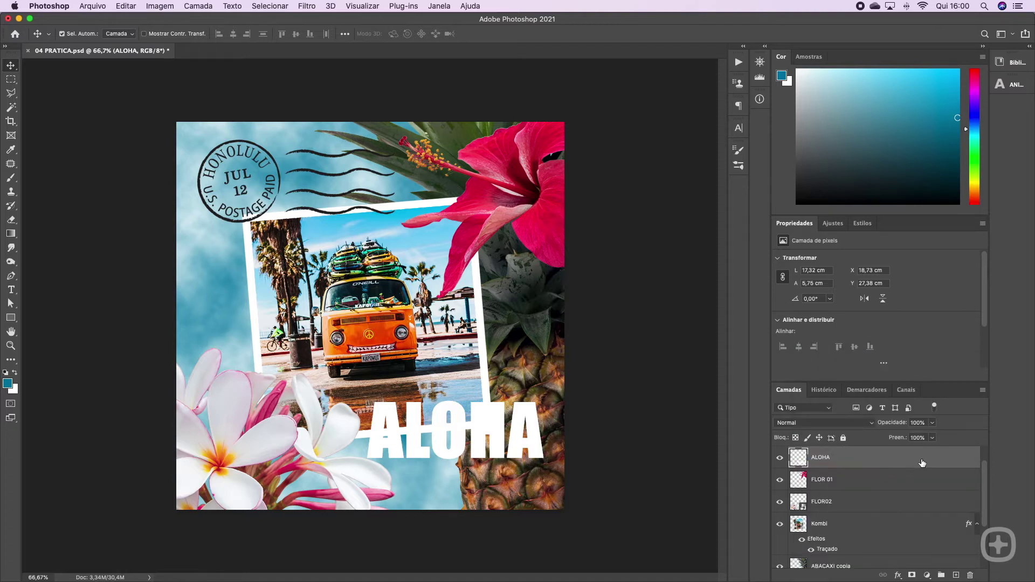
pyautogui.rightClick(844, 460)
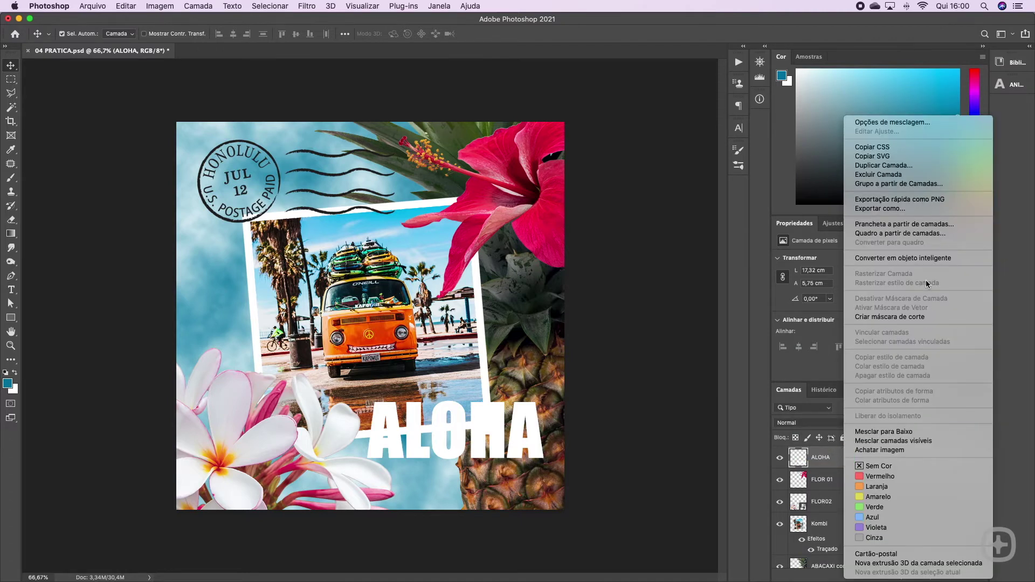
pyautogui.click(803, 462)
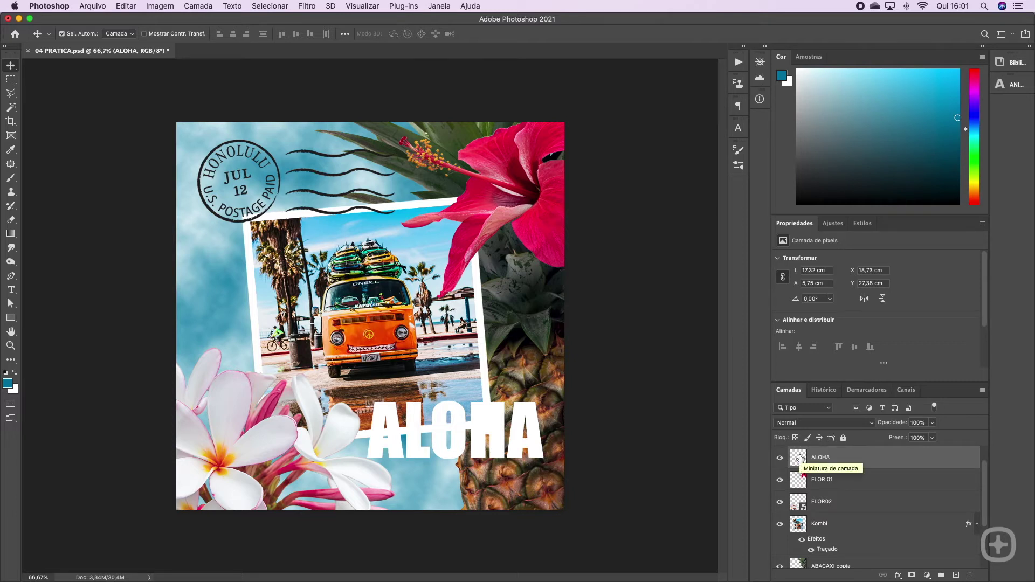
pyautogui.rightClick(801, 458)
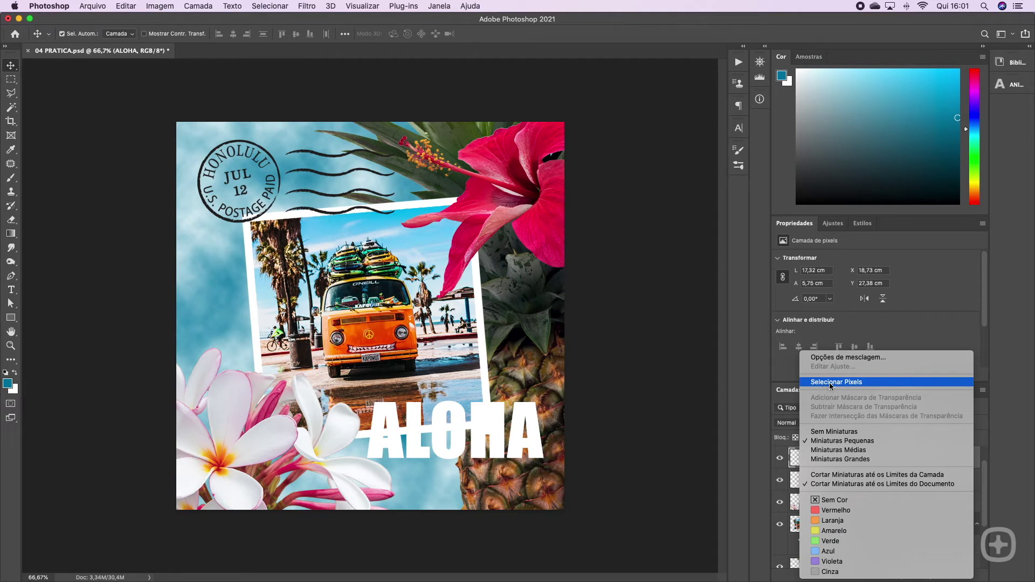
pyautogui.click(849, 383)
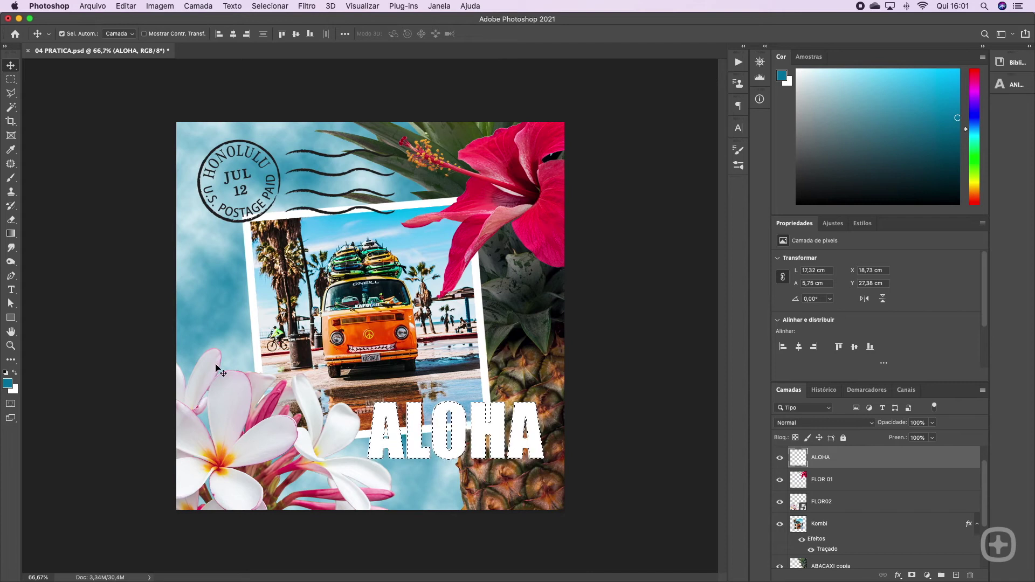
# Choose the Gradient tool and set the foreground colour to orange ff5a00
pyautogui.click(11, 235)
pyautogui.click(72, 36)
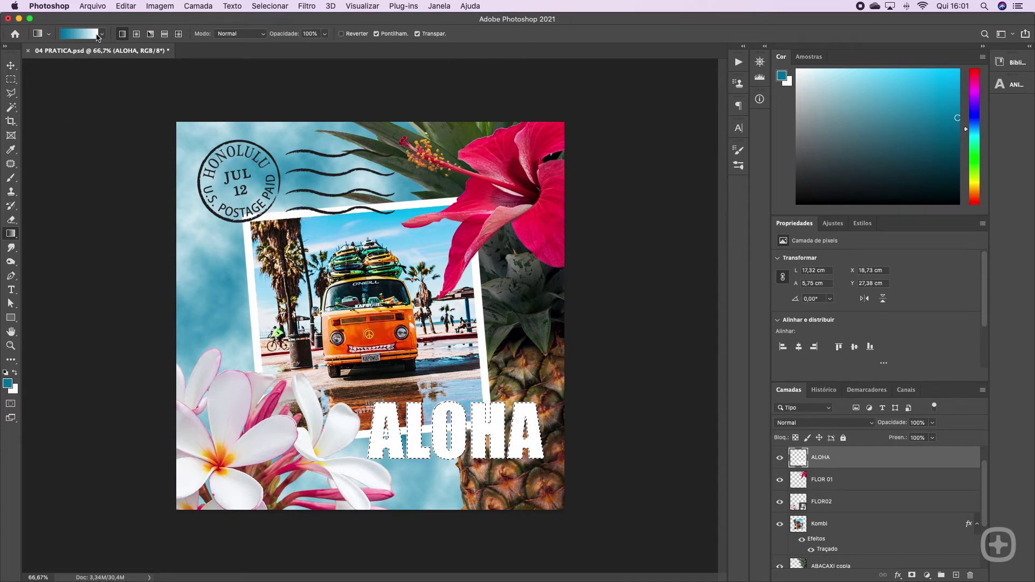
pyautogui.click(8, 383)
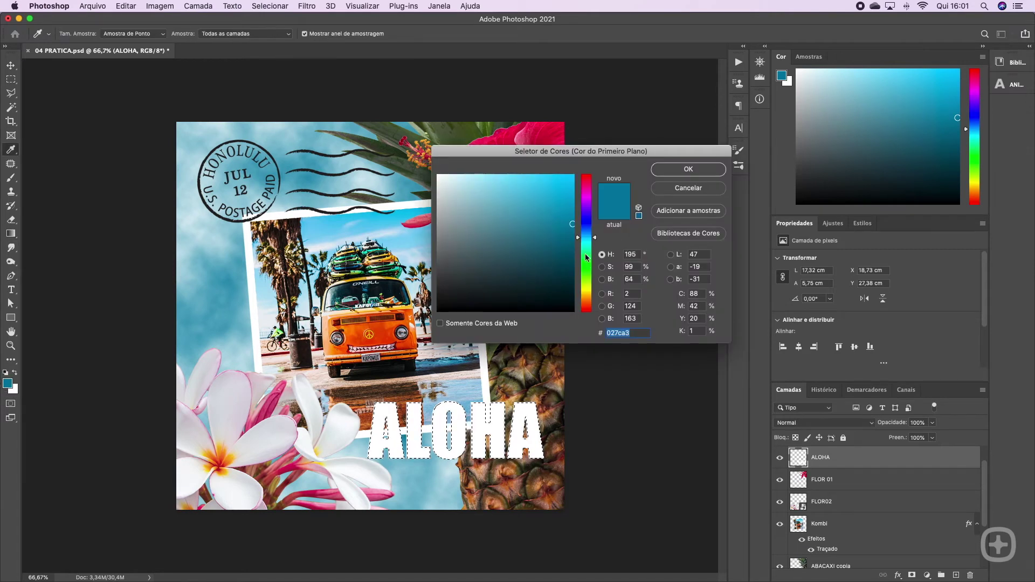
pyautogui.moveTo(585, 264); pyautogui.dragTo(586, 303)
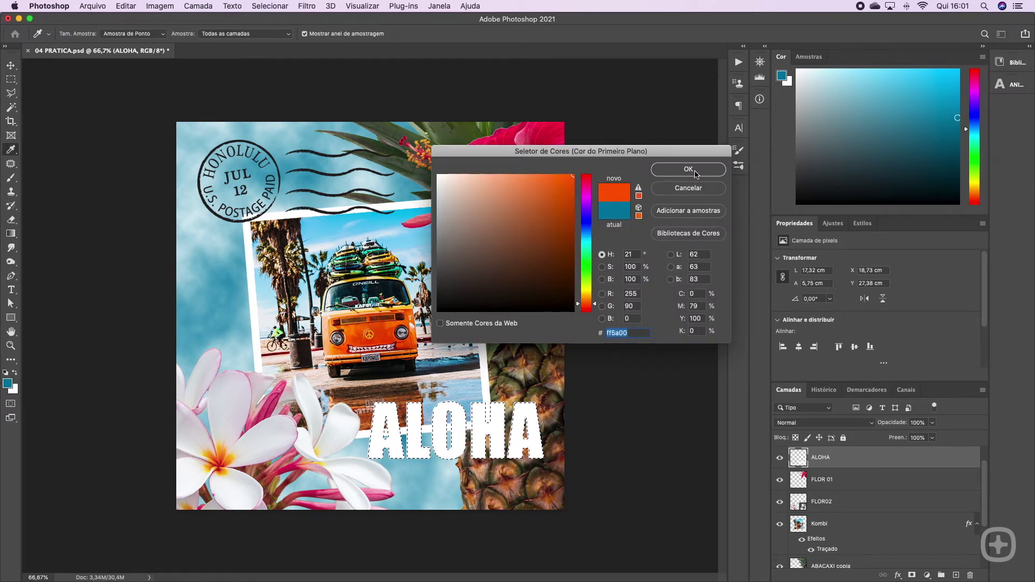
pyautogui.click(694, 170)
pyautogui.press('g')
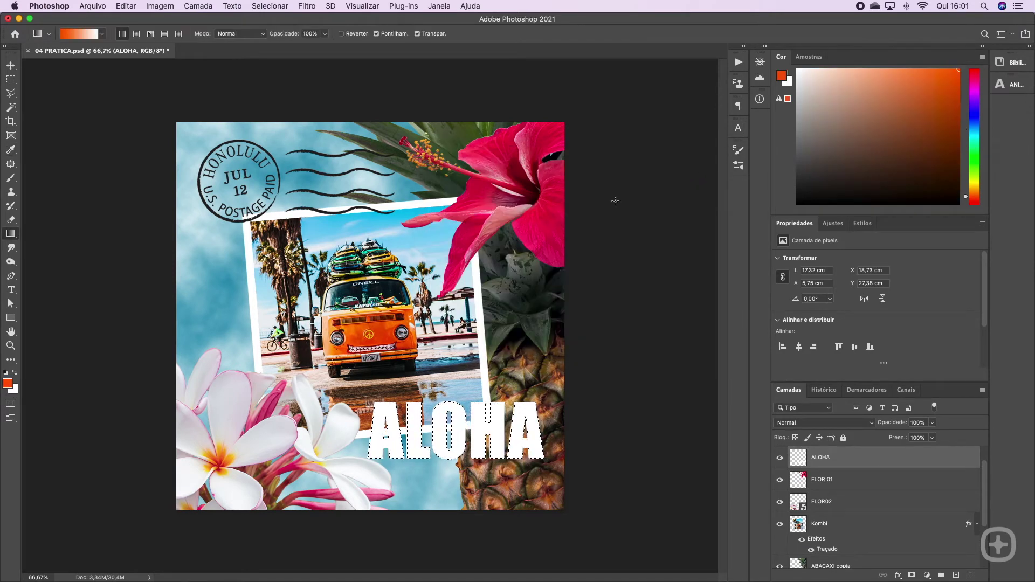
# Set the background colour to pure yellow with CMYK values 0, 0, 100, 0
pyautogui.click(16, 392)
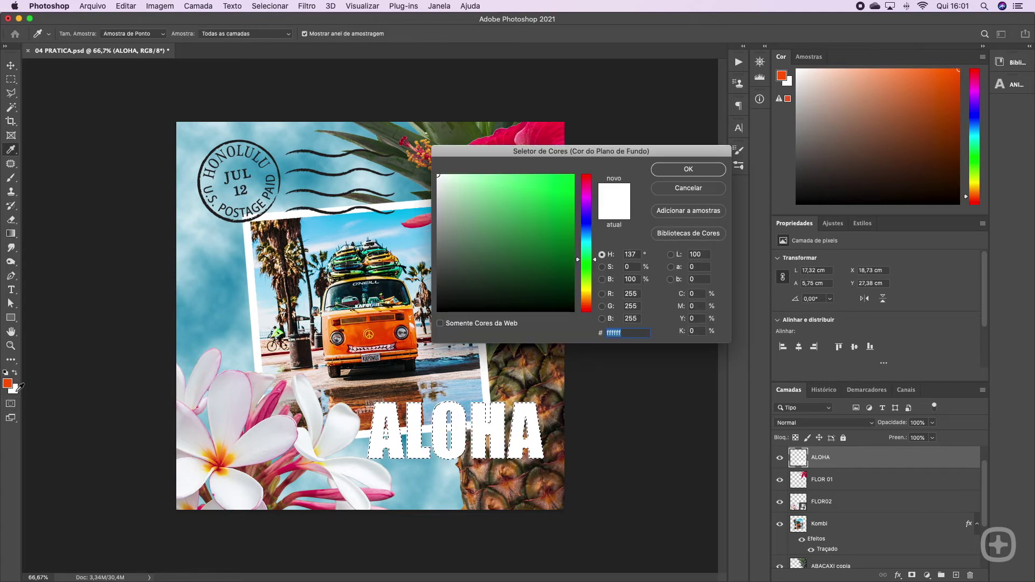
pyautogui.moveTo(591, 261); pyautogui.dragTo(594, 291)
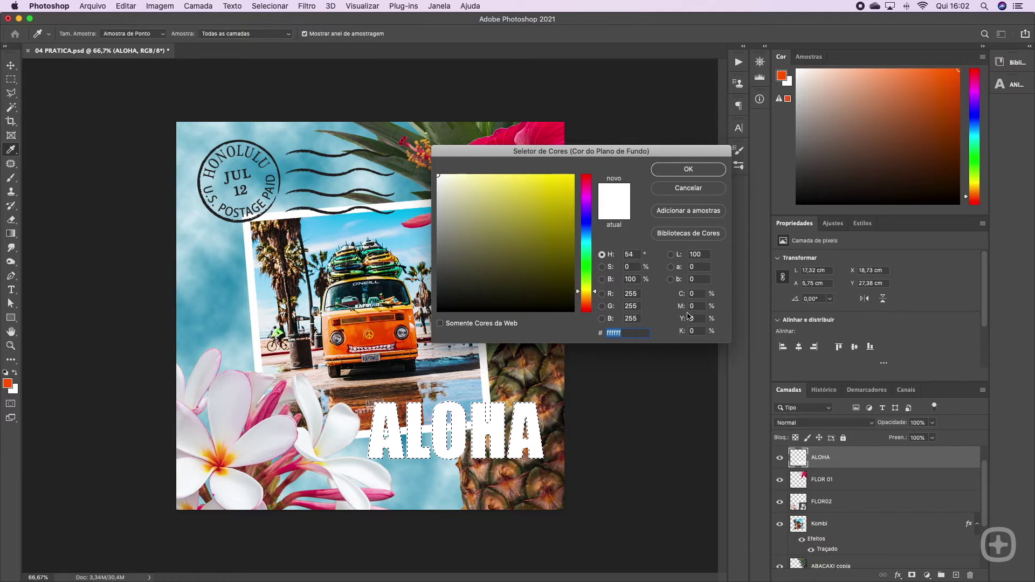
pyautogui.moveTo(703, 318); pyautogui.dragTo(679, 318)
pyautogui.write('100')
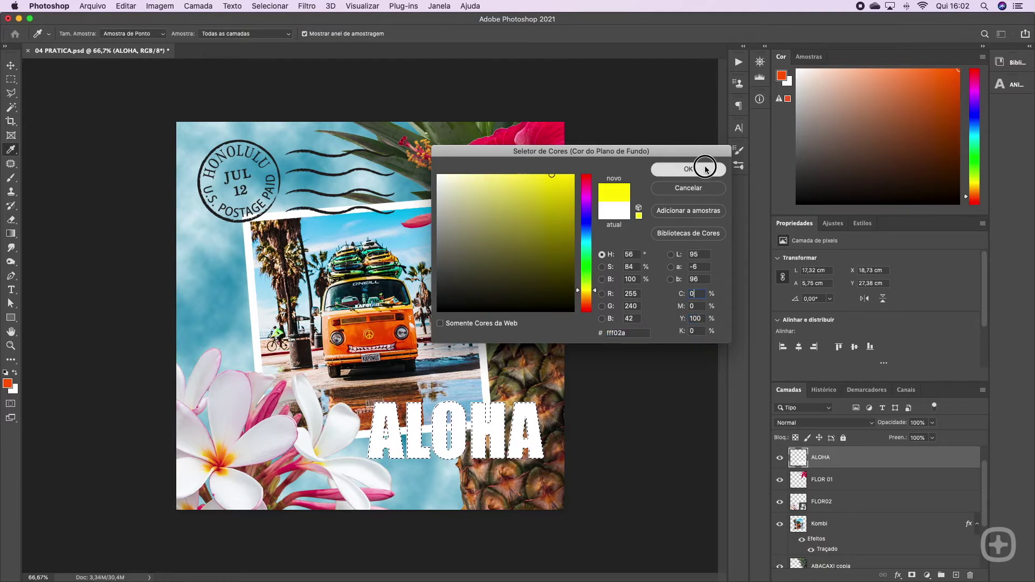
pyautogui.click(705, 168)
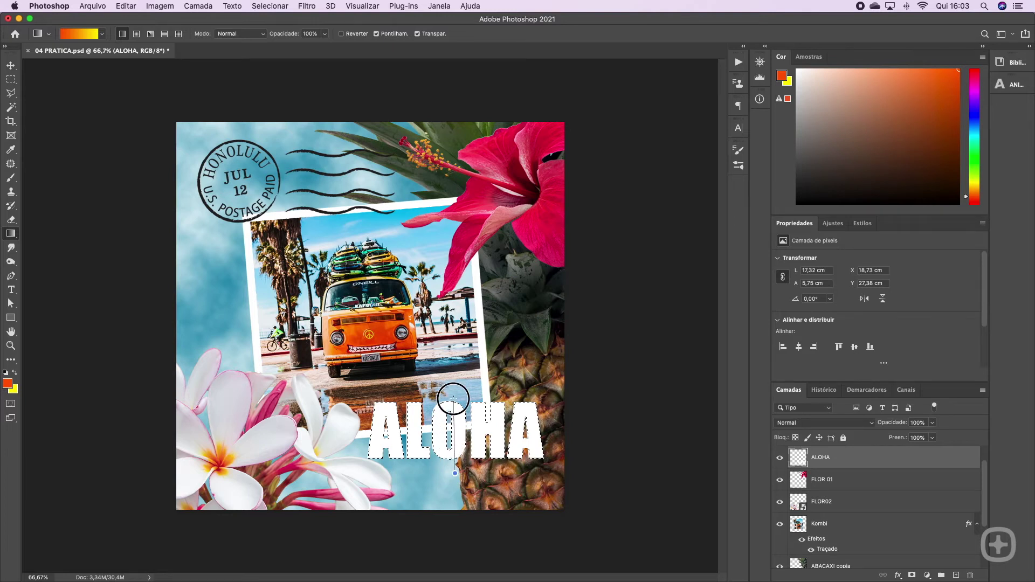
# Fill the selected ALOHA lettering with a straight vertical gradient, orange at its base to yellow at its top, and deselect it
pyautogui.moveTo(455, 401); pyautogui.dragTo(454, 408)
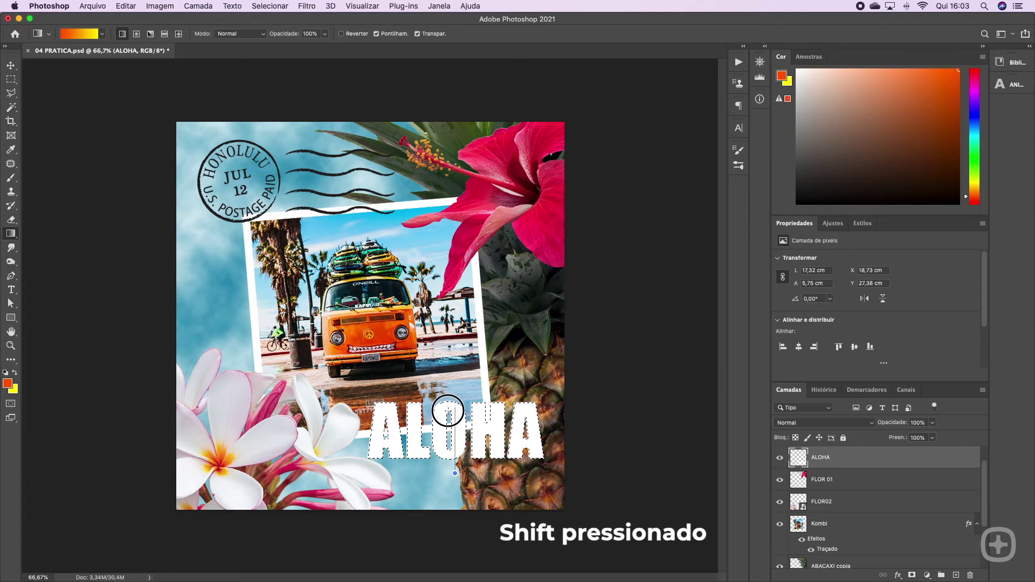
pyautogui.moveTo(448, 408); pyautogui.dragTo(456, 414)
pyautogui.moveTo(457, 376); pyautogui.dragTo(438, 404)
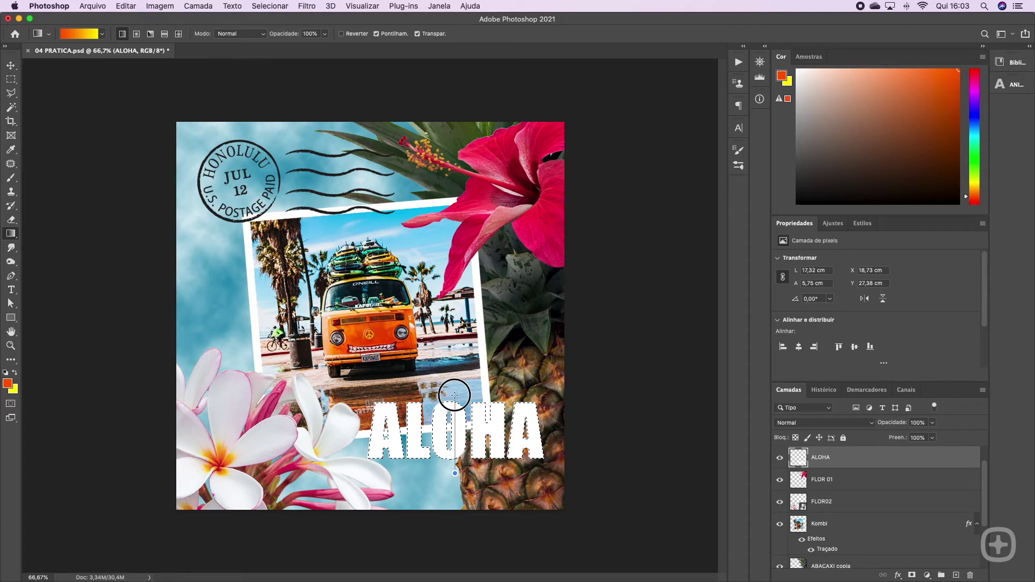
pyautogui.moveTo(457, 391); pyautogui.dragTo(455, 385)
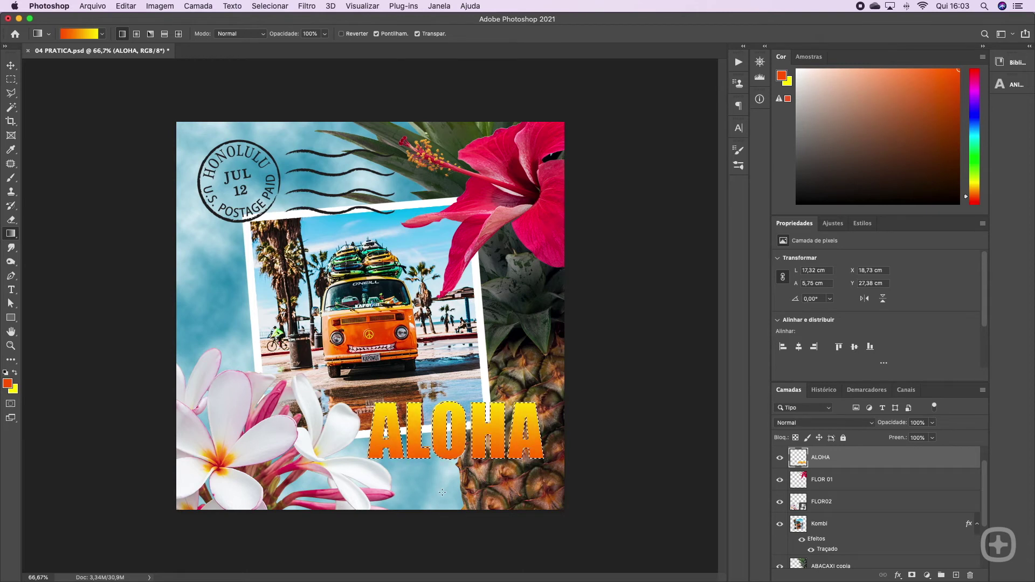
pyautogui.click(10, 80)
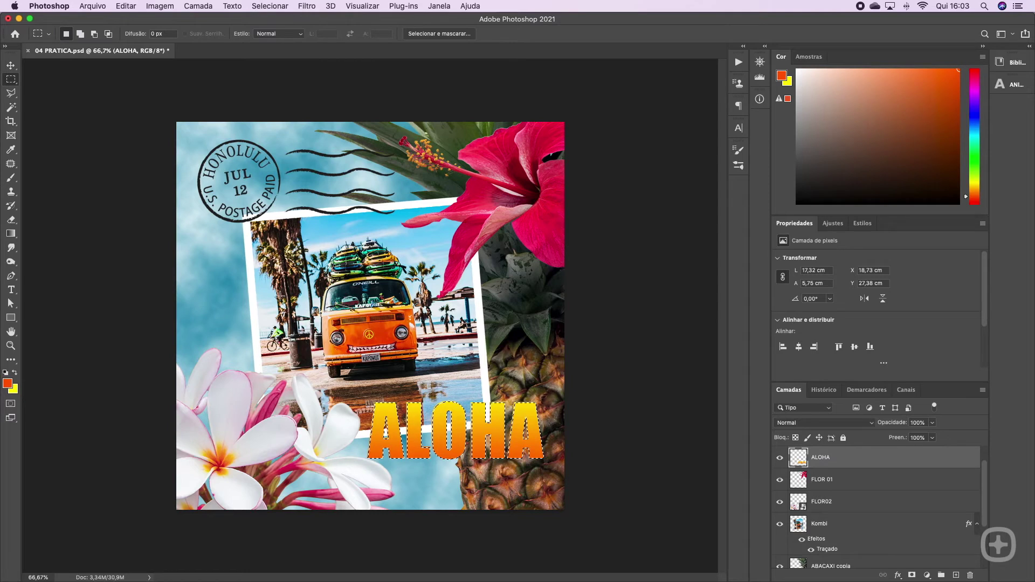
pyautogui.click(614, 336)
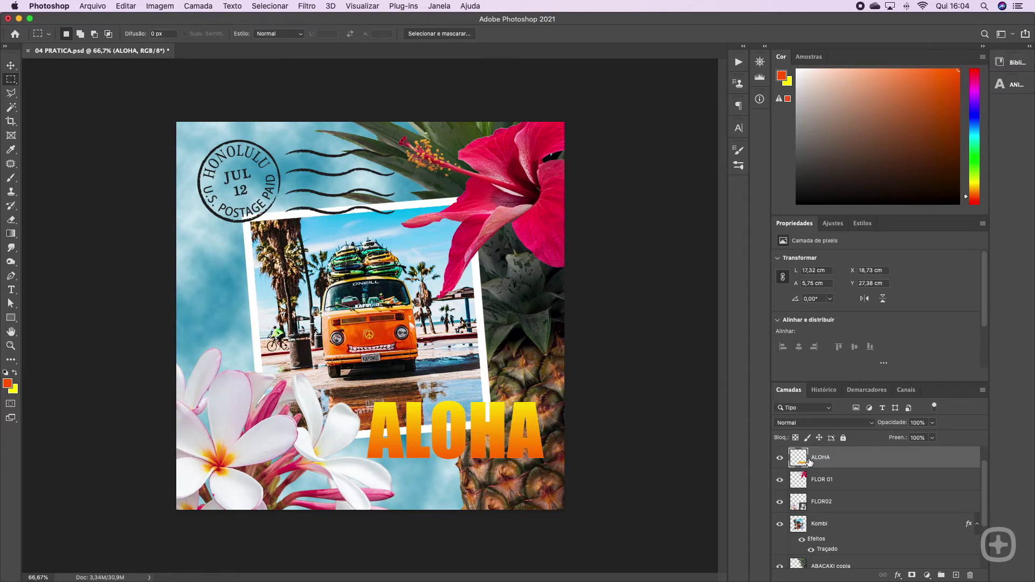
# Add a white stroke (Traçado) layer style to the ALOHA layer with a size of 3 px
pyautogui.doubleClick(857, 460)
pyautogui.moveTo(274, 183); pyautogui.dragTo(625, 140)
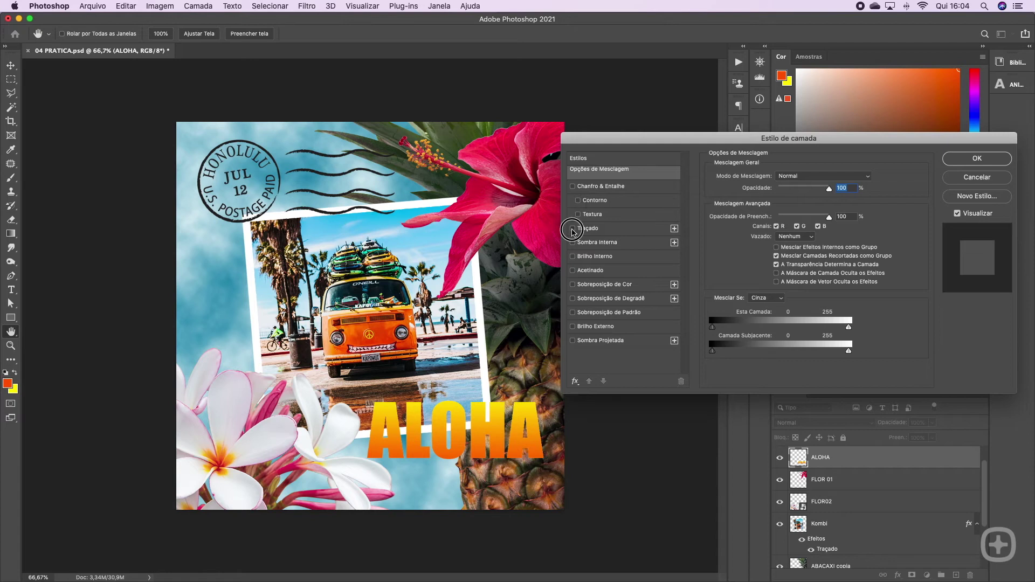
pyautogui.click(573, 229)
pyautogui.click(591, 229)
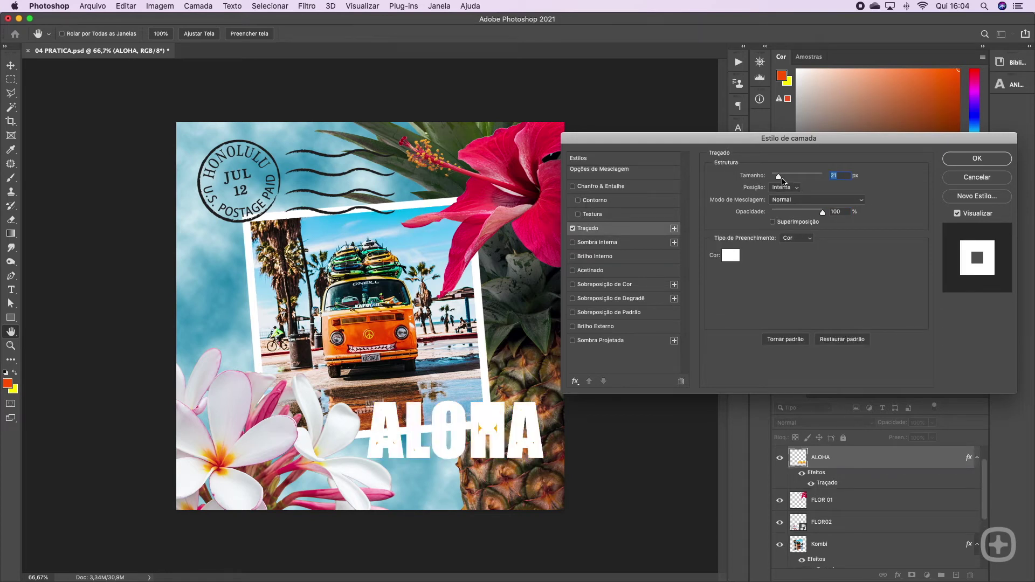
pyautogui.moveTo(779, 179); pyautogui.dragTo(772, 179)
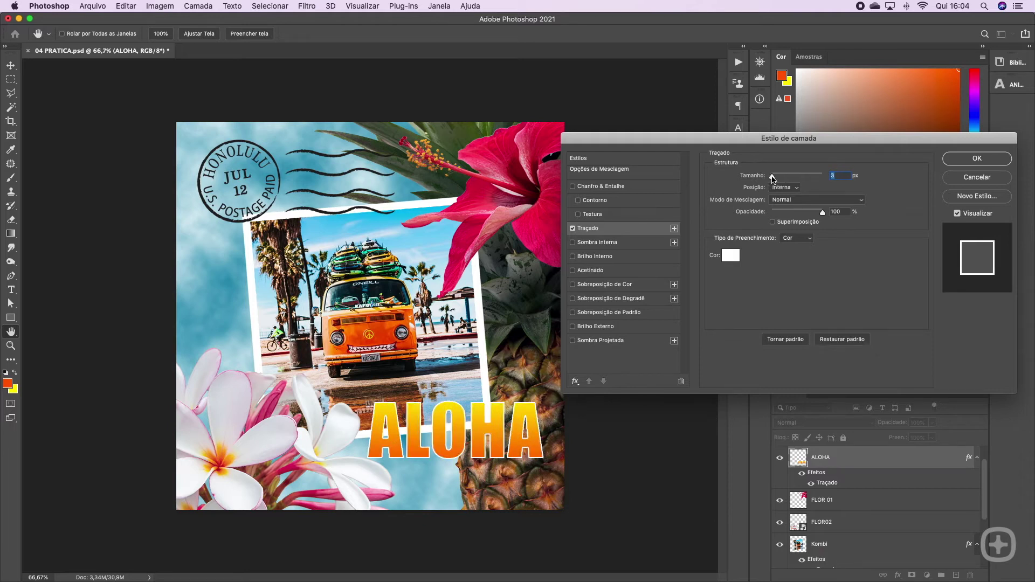
# Try the external position for the ALOHA stroke and set it to Central
pyautogui.click(782, 188)
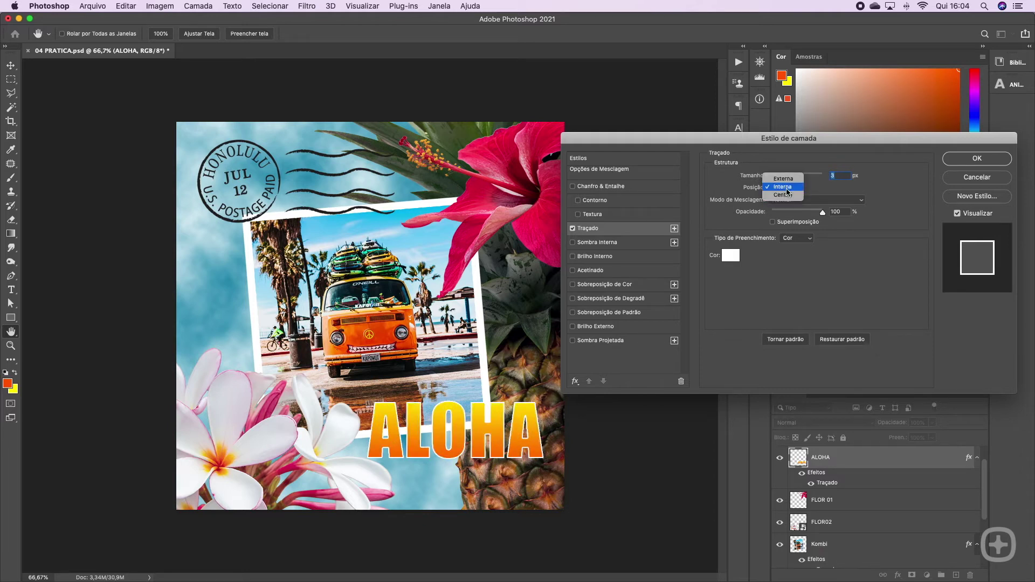
pyautogui.click(784, 180)
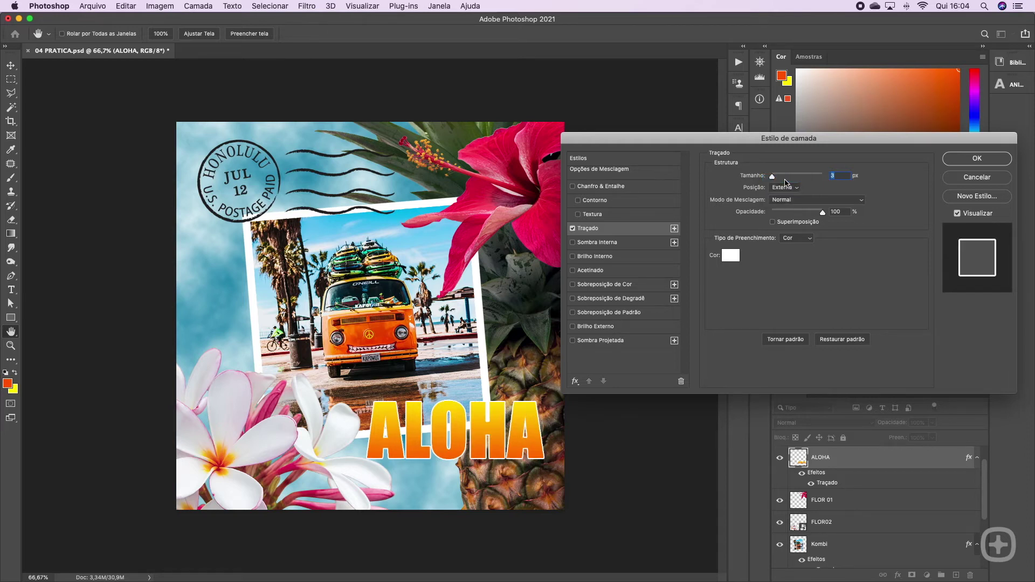
pyautogui.click(784, 188)
pyautogui.click(782, 205)
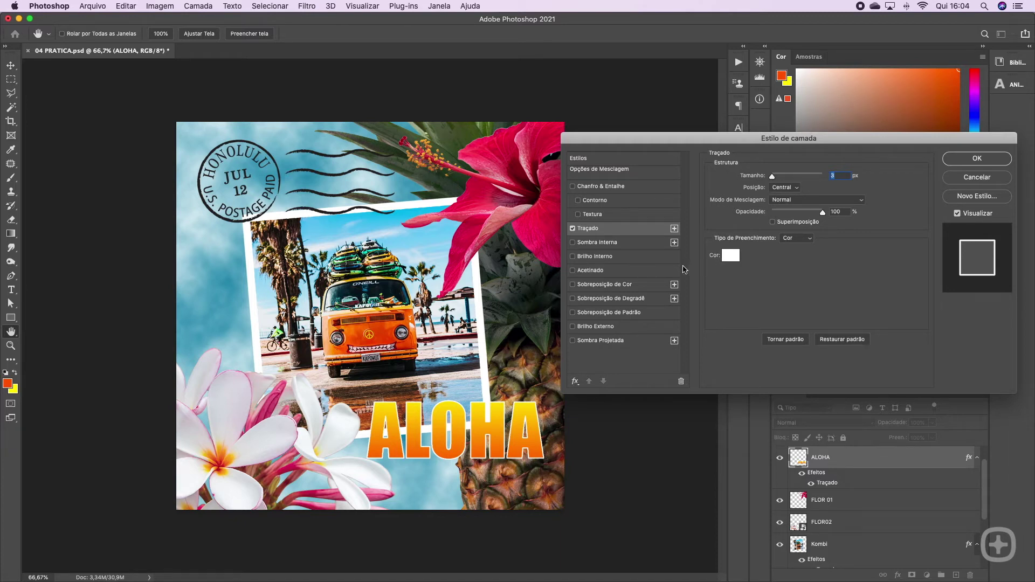
# Set the ALOHA stroke position to Interna and apply the layer style
pyautogui.click(785, 188)
pyautogui.click(783, 172)
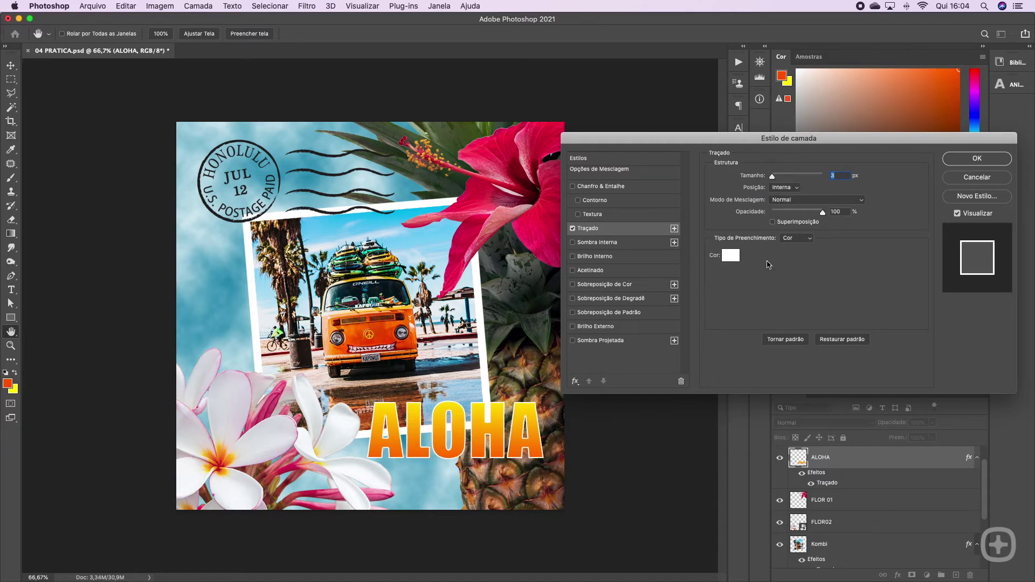
pyautogui.click(977, 160)
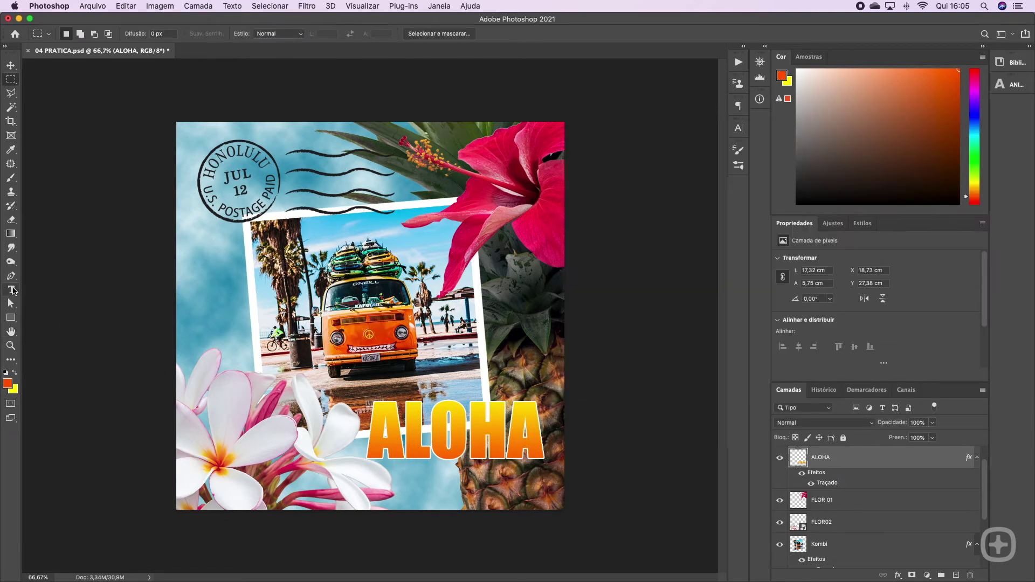
# Set up the Type tool with the Impact Regular font at 43 pt in white (ffffff)
pyautogui.click(11, 290)
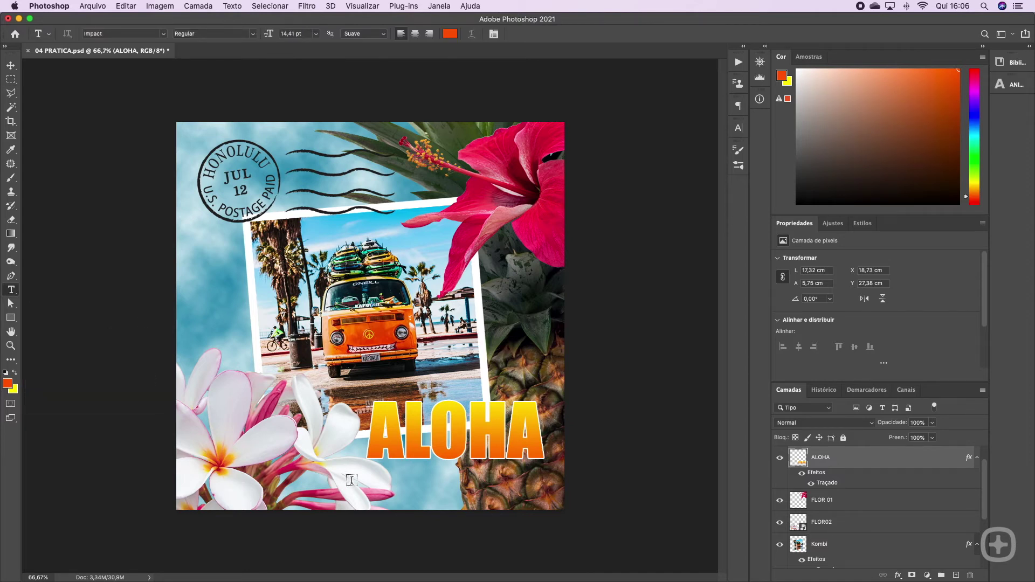
pyautogui.click(155, 34)
pyautogui.click(262, 33)
pyautogui.write('43')
pyautogui.click(451, 34)
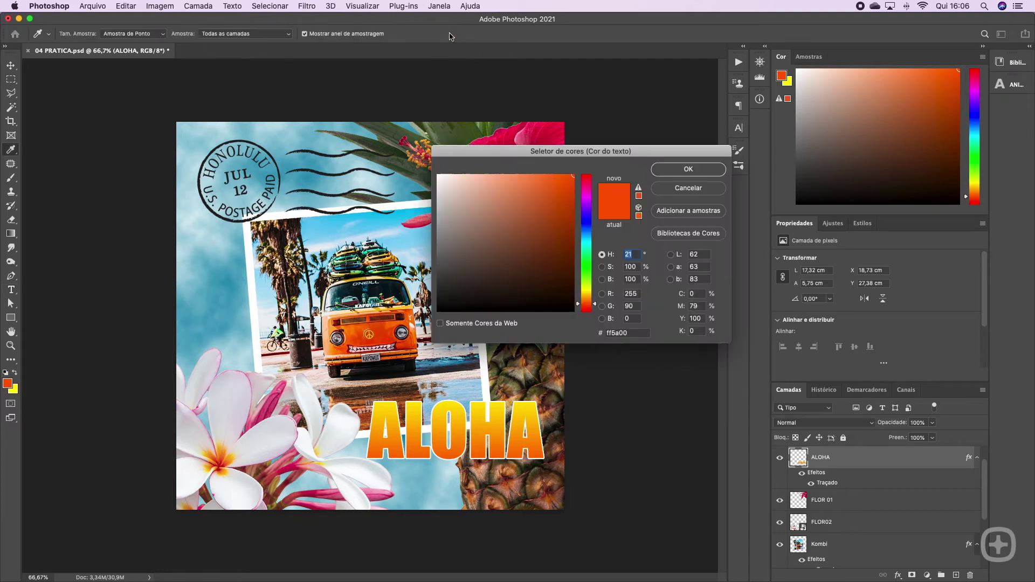
pyautogui.moveTo(447, 202); pyautogui.dragTo(430, 162)
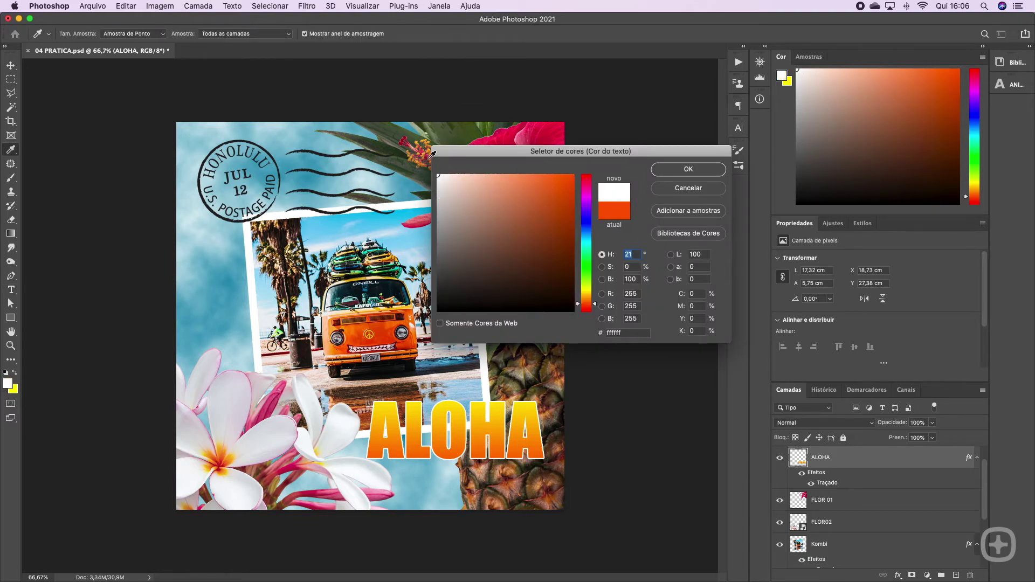
pyautogui.click(697, 171)
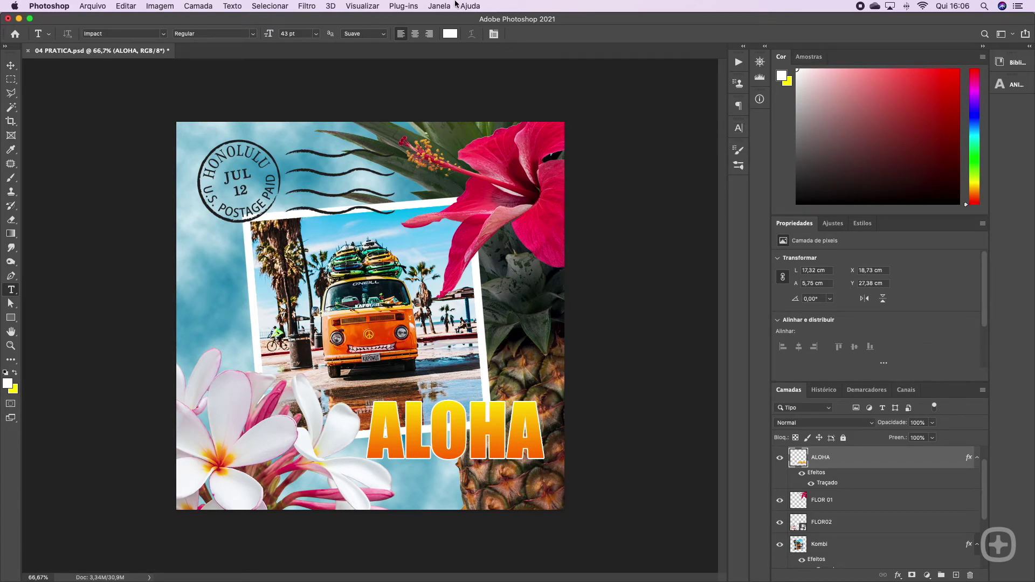
# Set the character tracking to 300 and turn off faux bold and all caps
pyautogui.click(436, 6)
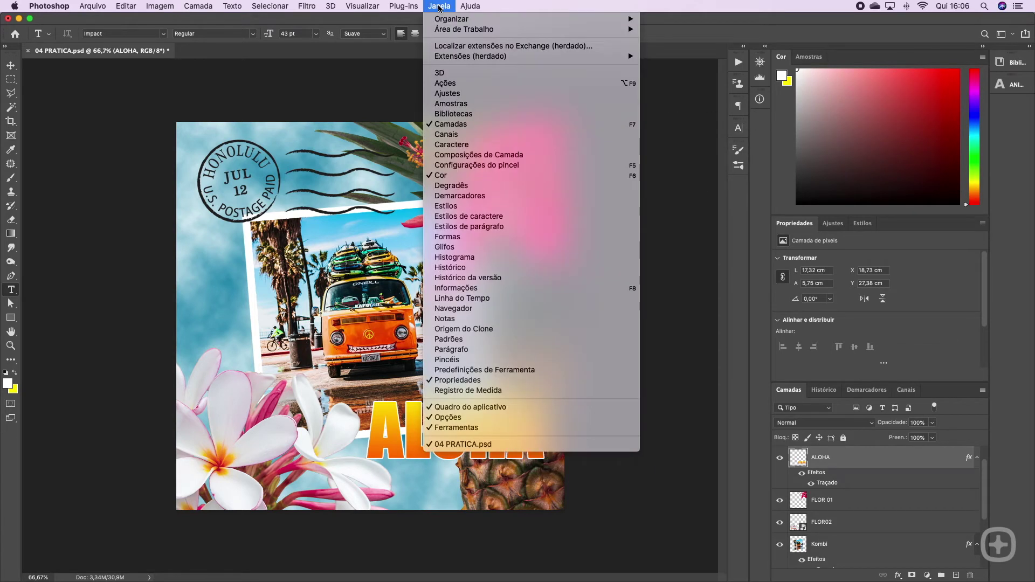
pyautogui.click(454, 146)
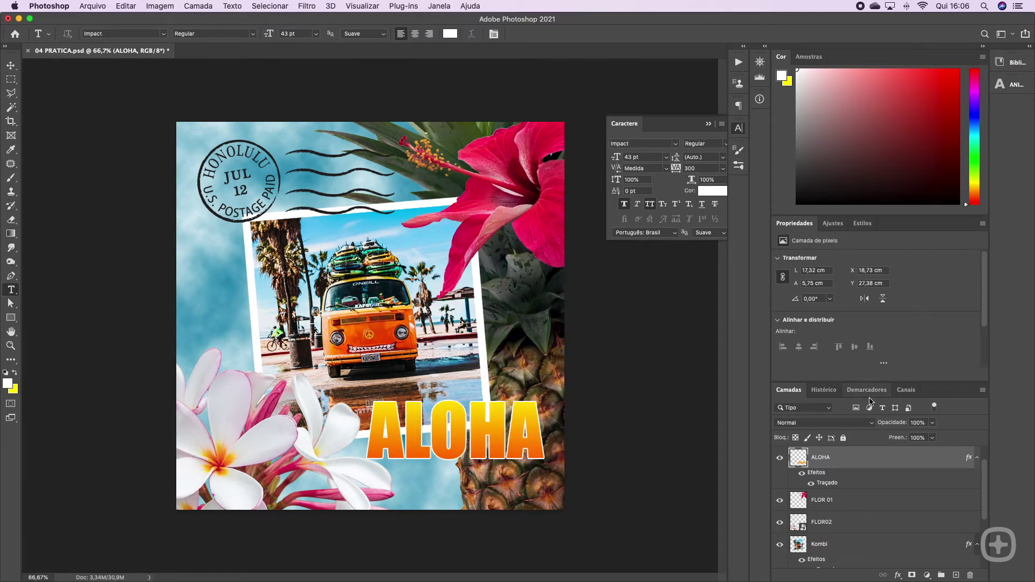
pyautogui.click(724, 169)
pyautogui.click(669, 187)
pyautogui.moveTo(703, 168); pyautogui.dragTo(647, 168)
pyautogui.write('300')
pyautogui.click(624, 208)
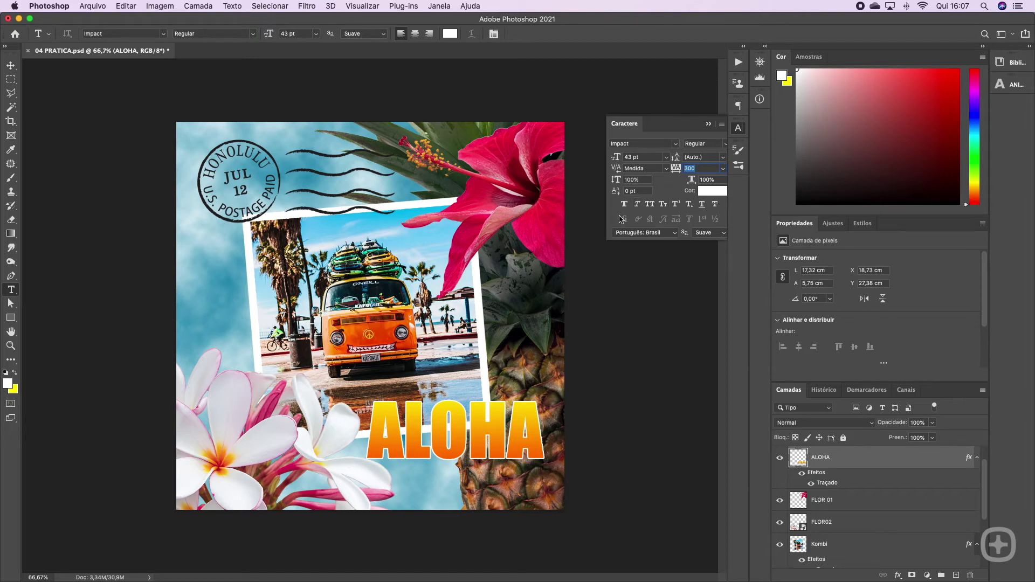
# Add the text "ISLAND PARADISE" directly beneath the ALOHA lettering and nudge it slightly lower
pyautogui.click(368, 472)
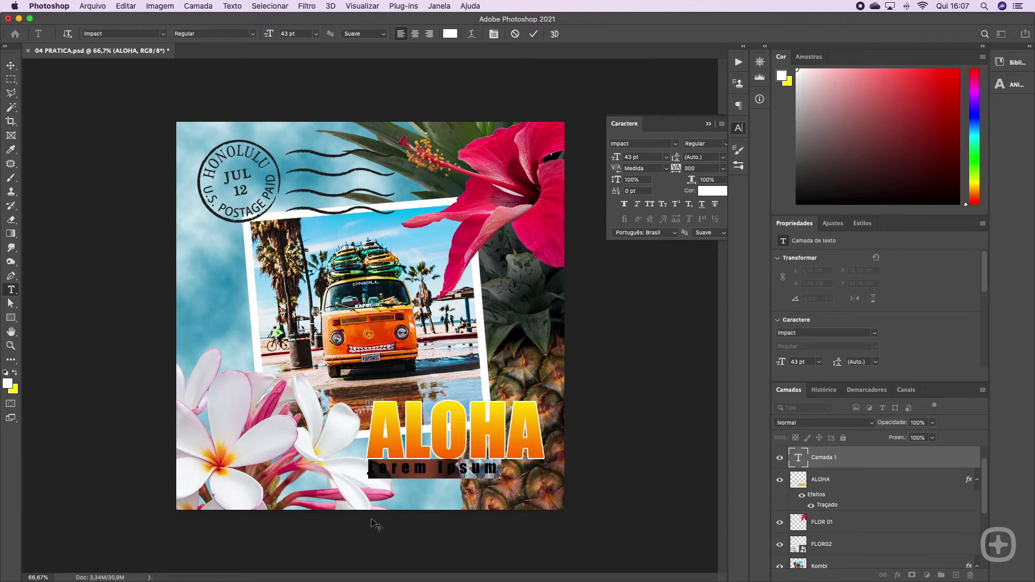
pyautogui.write('ISLANED')
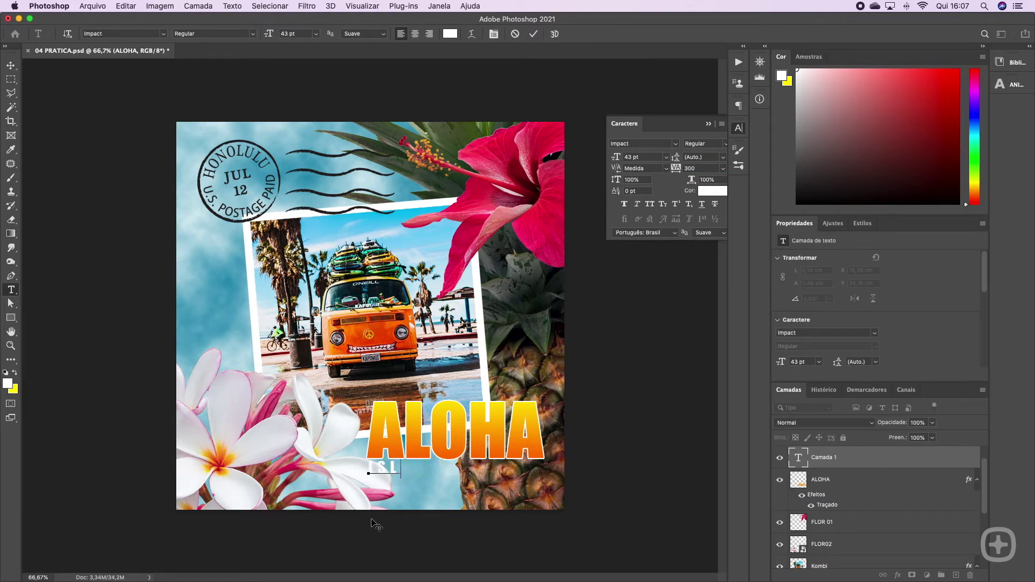
pyautogui.press('BackSpace')
pyautogui.press('BackSpace')
pyautogui.write('D PARADISE')
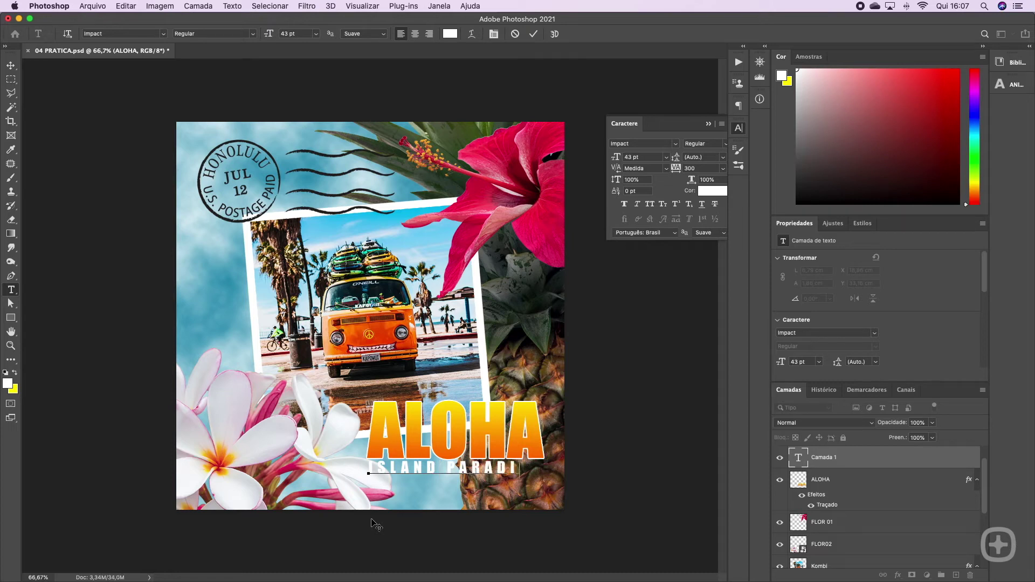
pyautogui.click(11, 65)
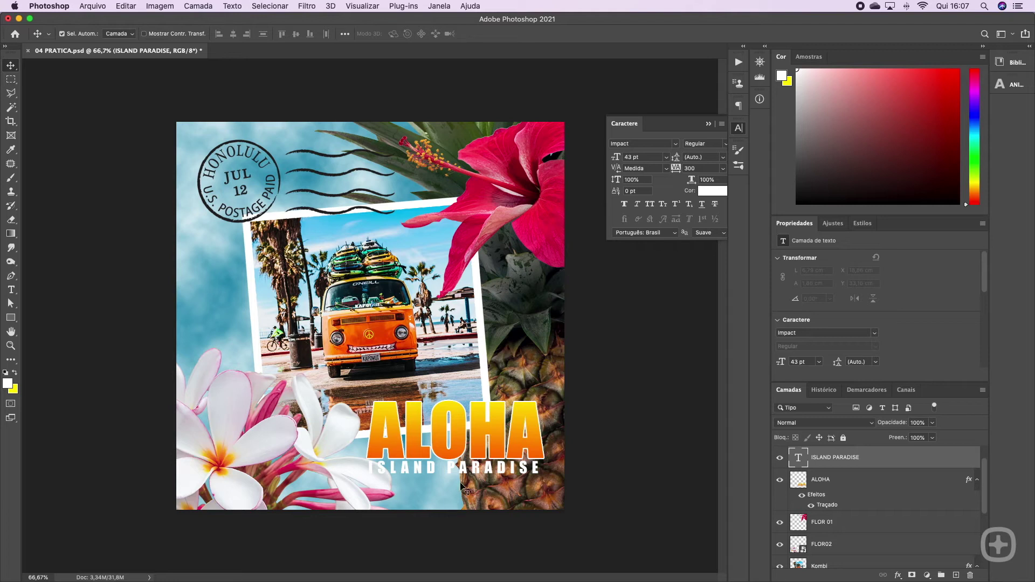
pyautogui.moveTo(465, 477); pyautogui.dragTo(466, 478)
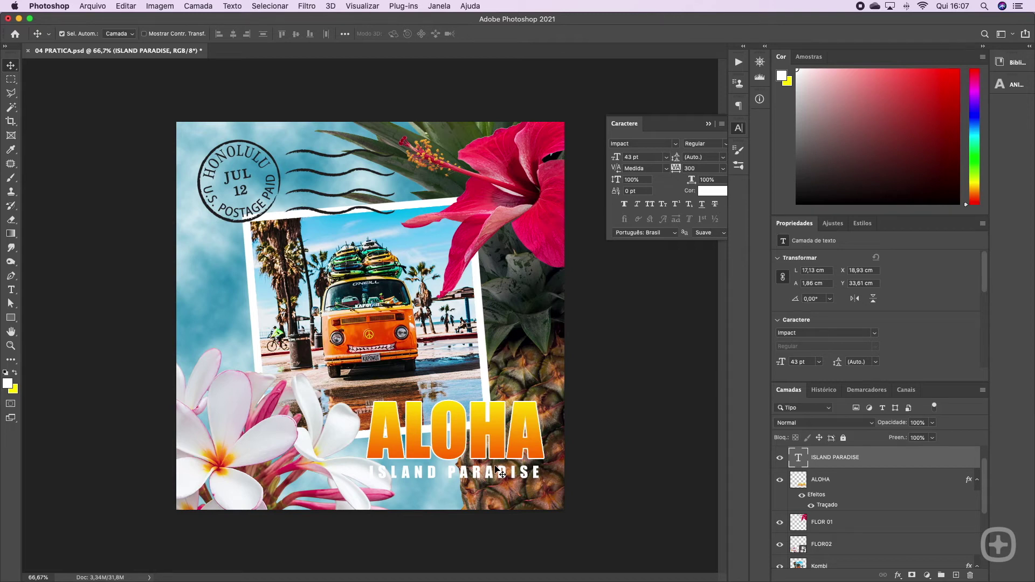
# Add a drop shadow (Sombra Projetada) to the ISLAND PARADISE layer with distance 5 px, spread 10% and size 13 px
pyautogui.doubleClick(889, 462)
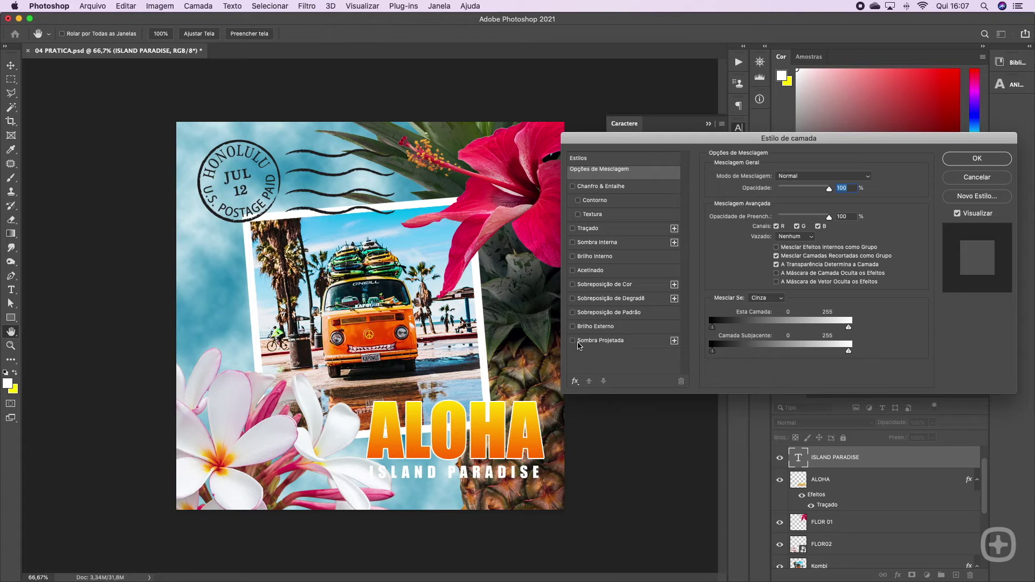
pyautogui.click(573, 341)
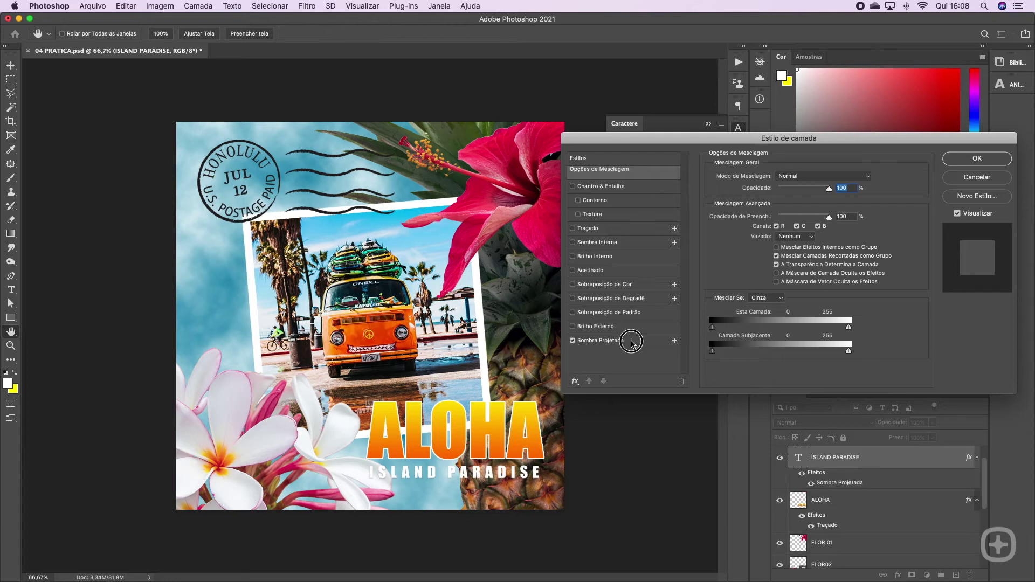
pyautogui.click(632, 343)
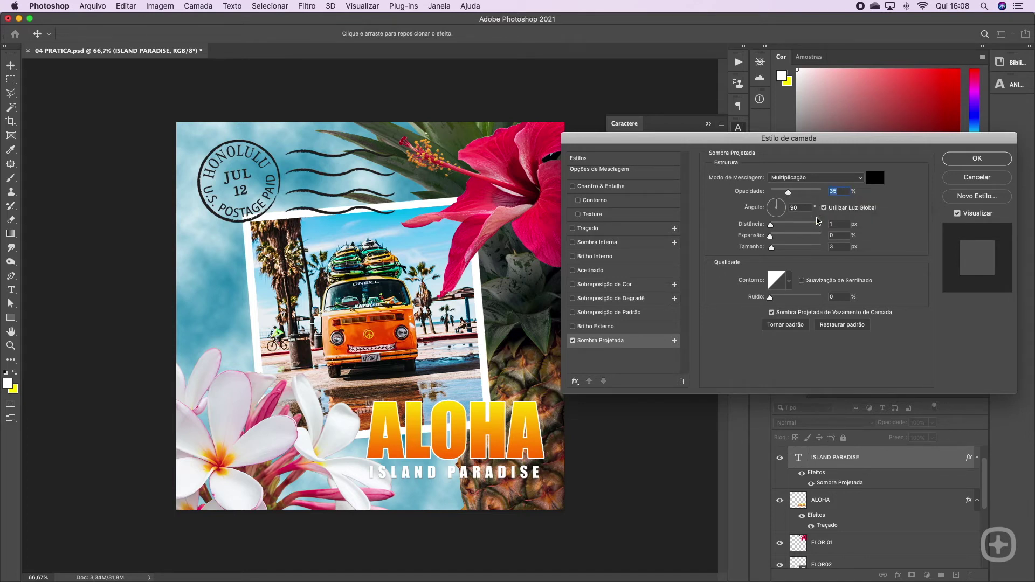
pyautogui.moveTo(806, 210); pyautogui.dragTo(787, 210)
pyautogui.press('Tab')
pyautogui.write('5')
pyautogui.press('Tab')
pyautogui.write('10')
pyautogui.moveTo(844, 247); pyautogui.dragTo(808, 246)
pyautogui.write('13')
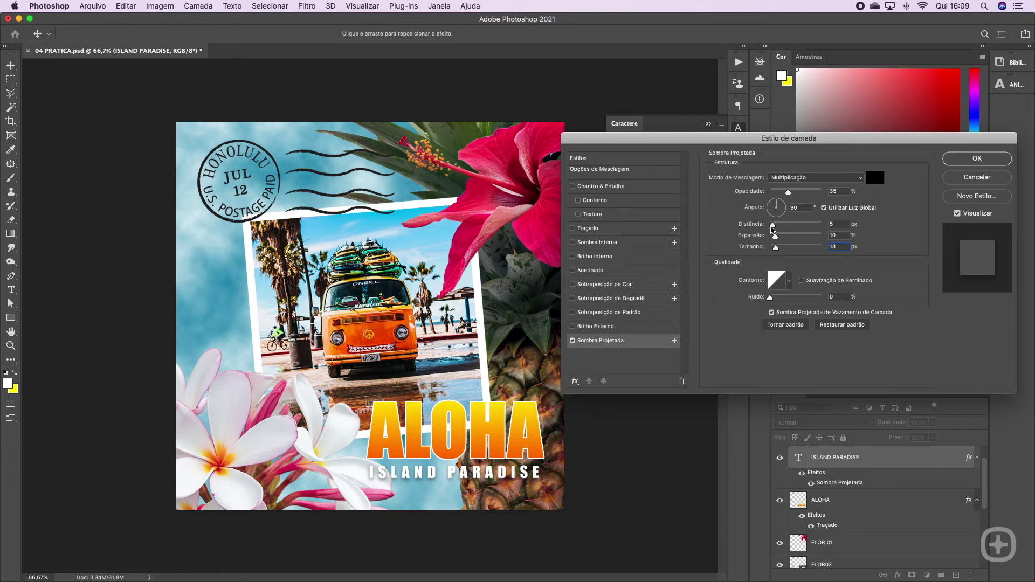
# Try a 37 px shadow distance, and apply the layer style with the distance set to 5 px
pyautogui.moveTo(773, 227)
pyautogui.mouseDown()
pyautogui.moveTo(799, 227)
pyautogui.moveTo(786, 227)
pyautogui.mouseUp()
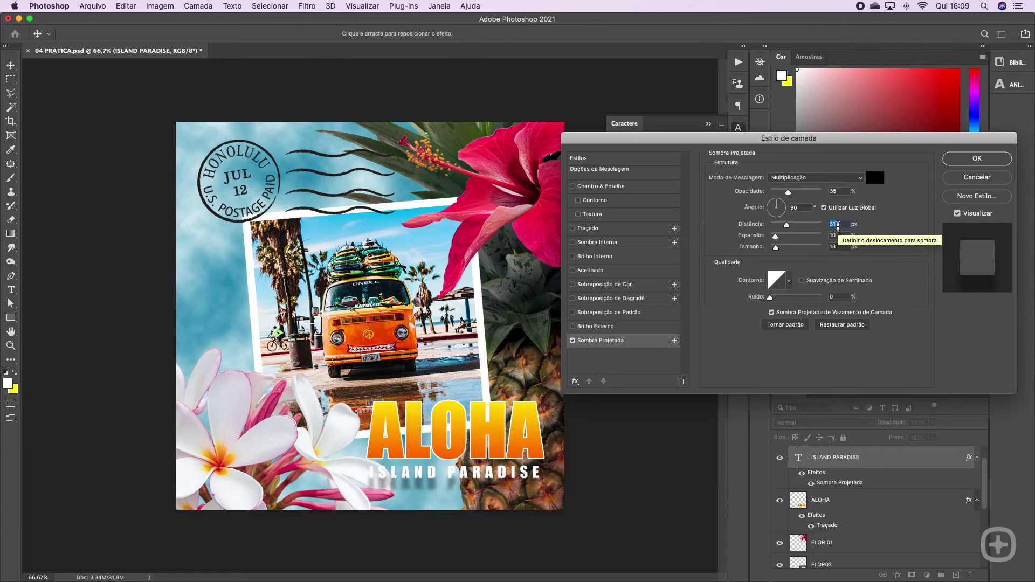
pyautogui.write('5')
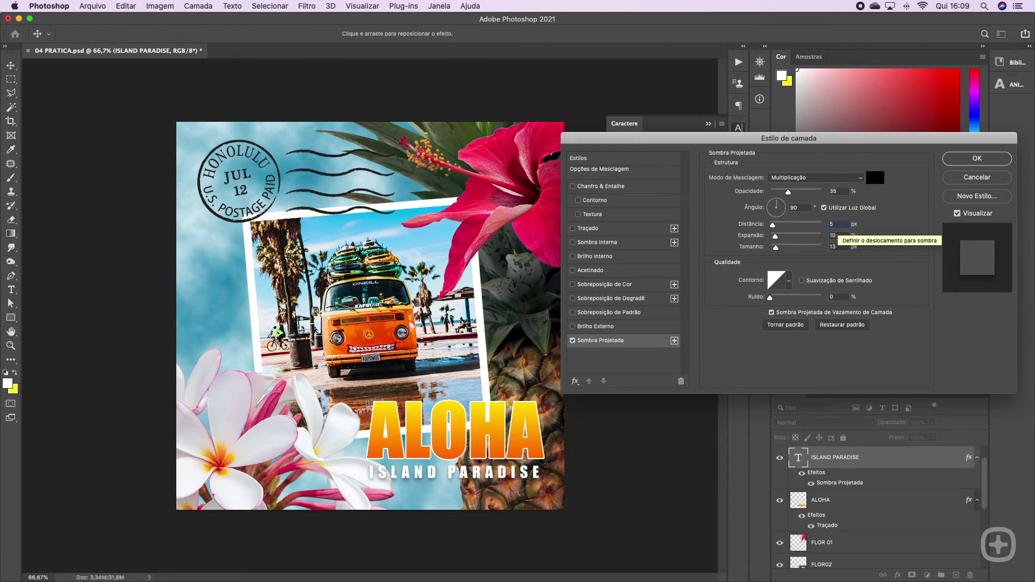
pyautogui.click(977, 159)
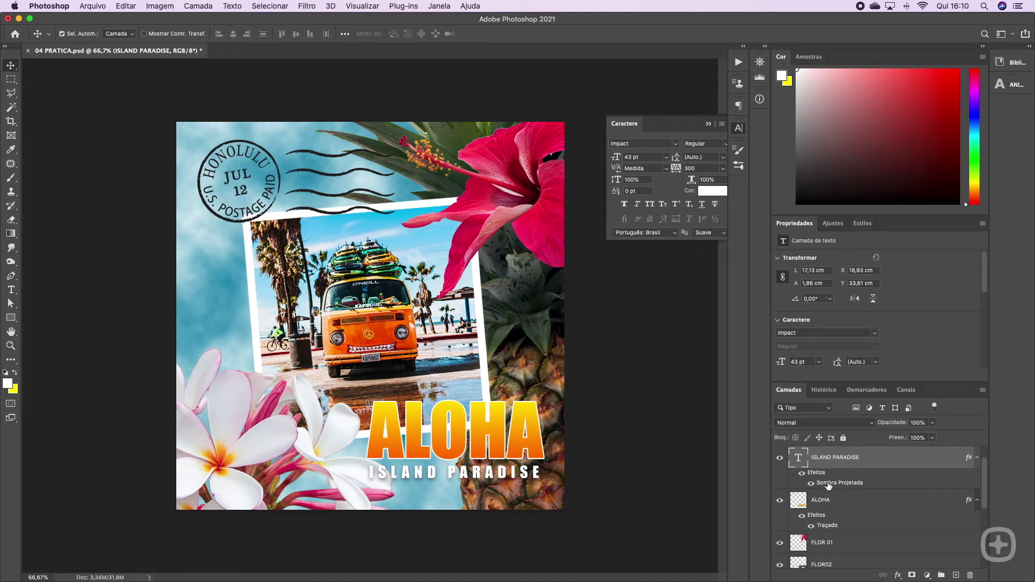
# Copy the drop shadow effect from the ISLAND PARADISE layer to the ALOHA layer
pyautogui.moveTo(831, 484); pyautogui.dragTo(820, 505)
pyautogui.moveTo(820, 504); pyautogui.dragTo(819, 503)
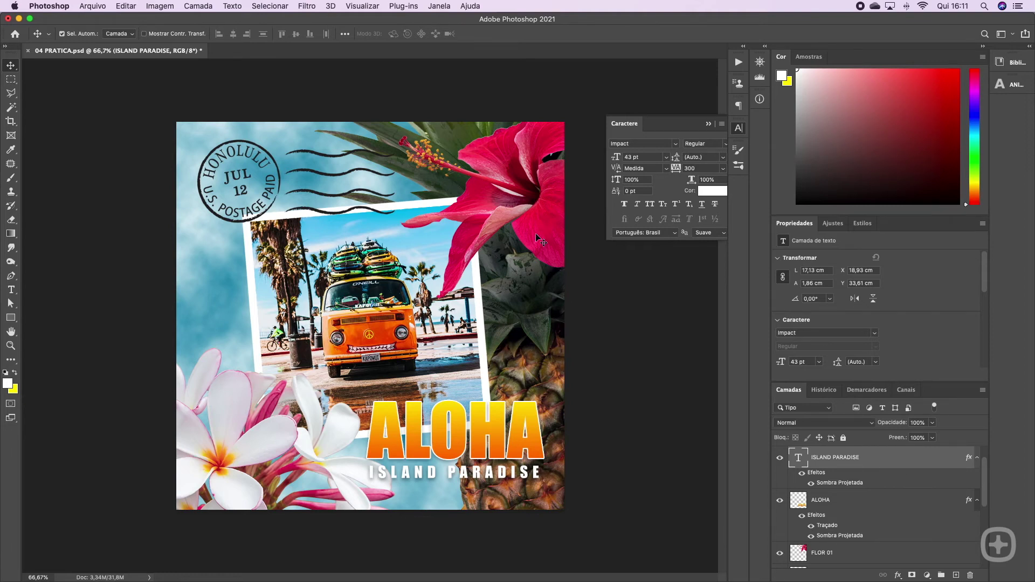
# Add a satin (Acetinado) effect to the FLOR 01 layer and set its colour to yellow fff000
pyautogui.moveTo(986, 491); pyautogui.dragTo(985, 509)
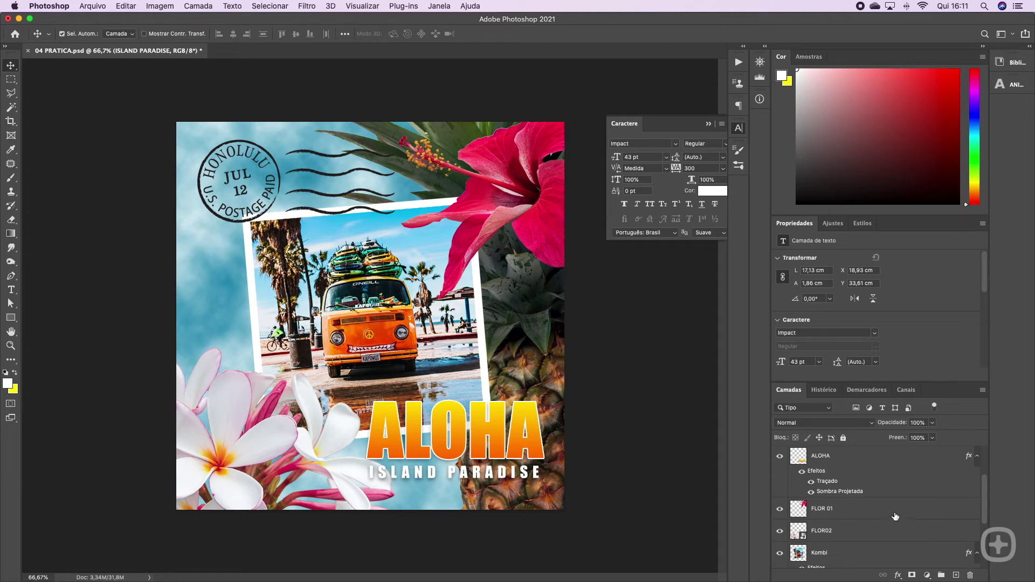
pyautogui.doubleClick(896, 511)
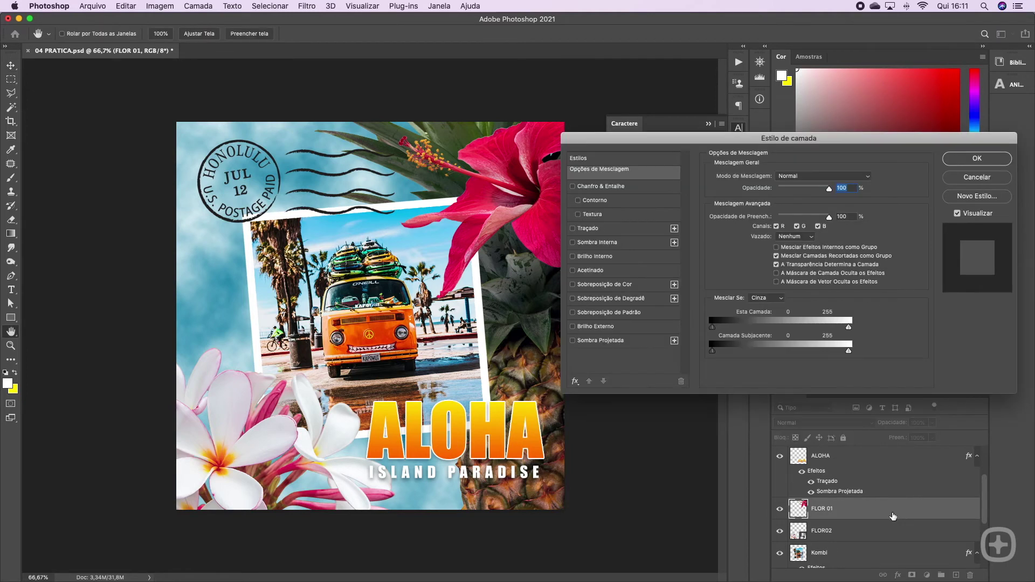
pyautogui.click(627, 274)
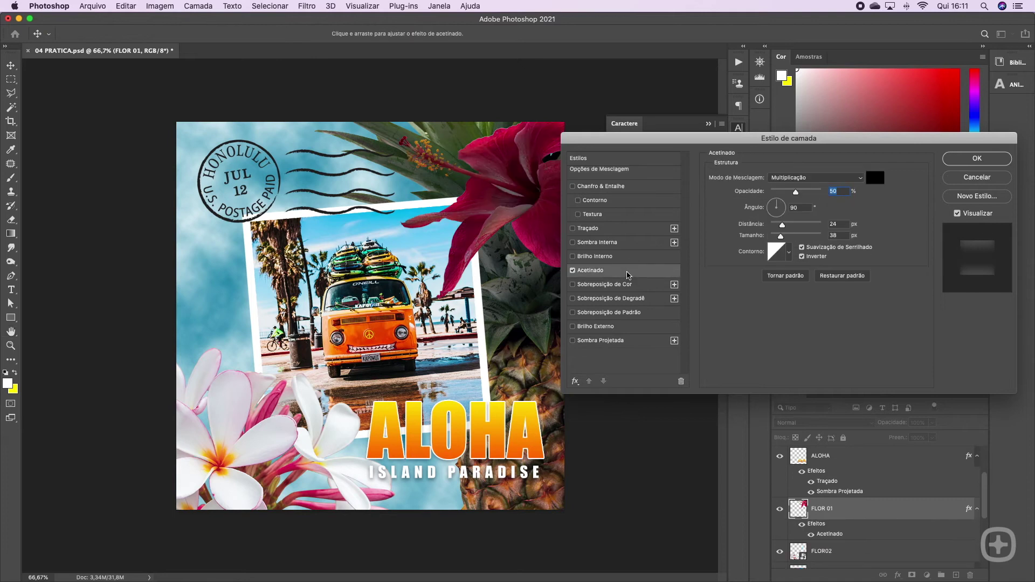
pyautogui.moveTo(641, 138); pyautogui.dragTo(659, 178)
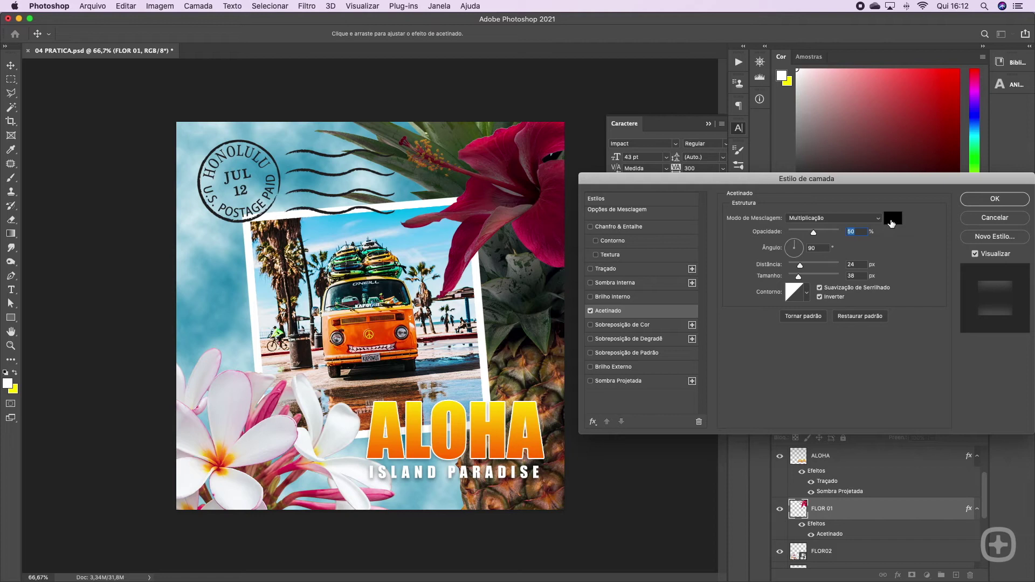
pyautogui.click(893, 219)
pyautogui.moveTo(565, 145); pyautogui.dragTo(769, 175)
pyautogui.click(777, 295)
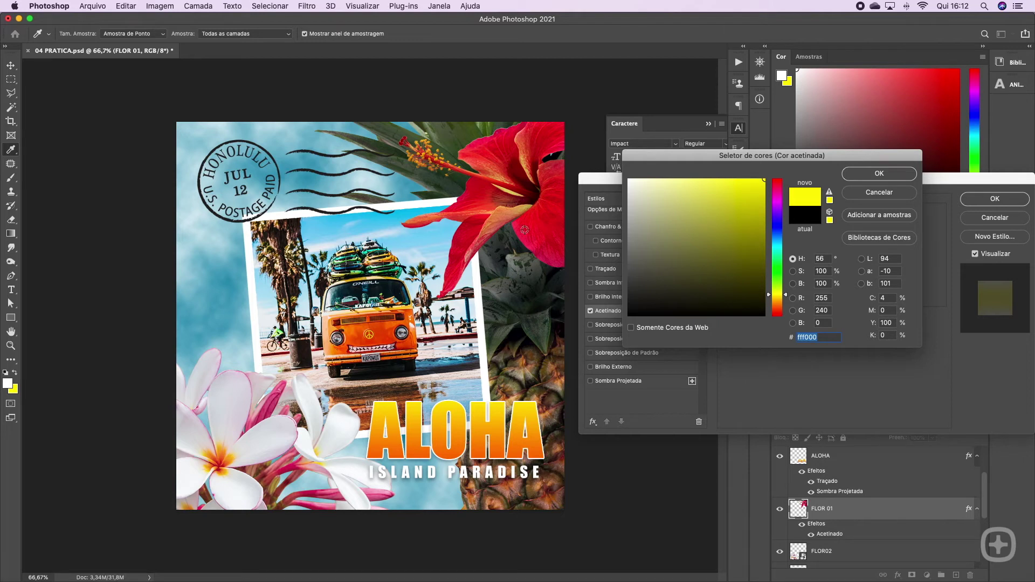
pyautogui.click(879, 173)
# Apply the satin with opacity 70%, angle 180°, distance 15 px and size 43 px, and compare the flower with its effects off and on
pyautogui.moveTo(814, 235); pyautogui.dragTo(799, 281)
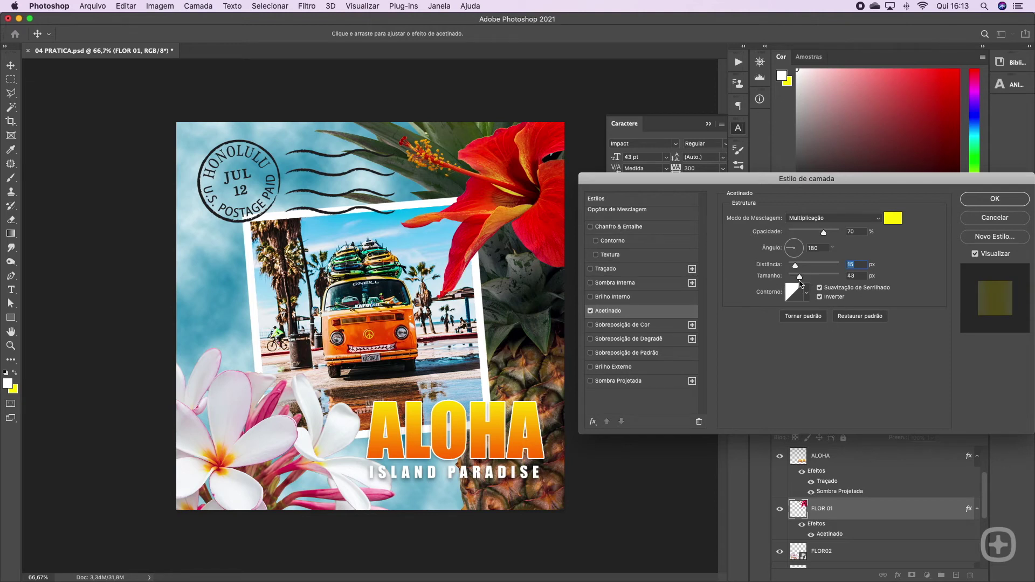
pyautogui.click(984, 205)
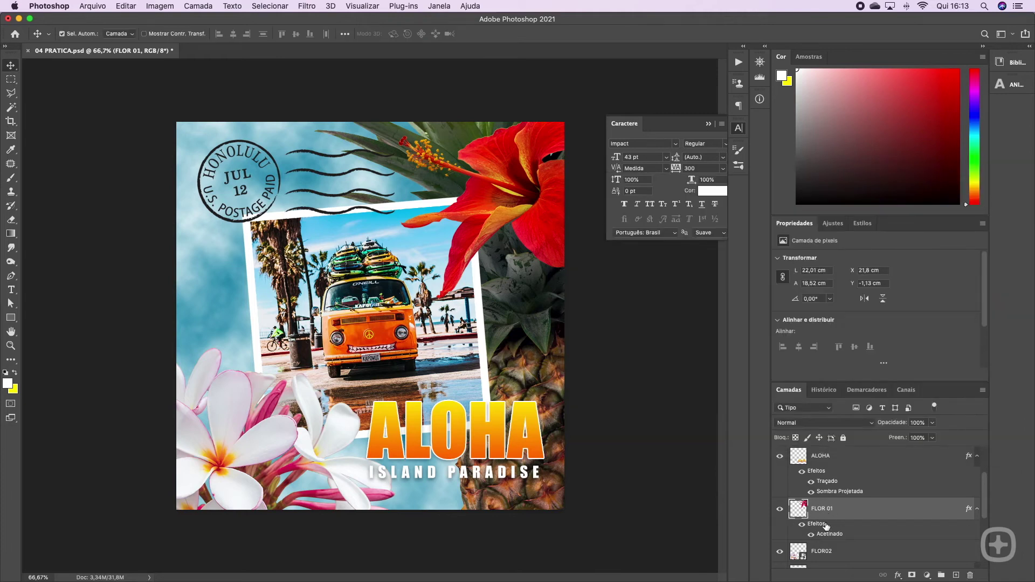
pyautogui.click(802, 525)
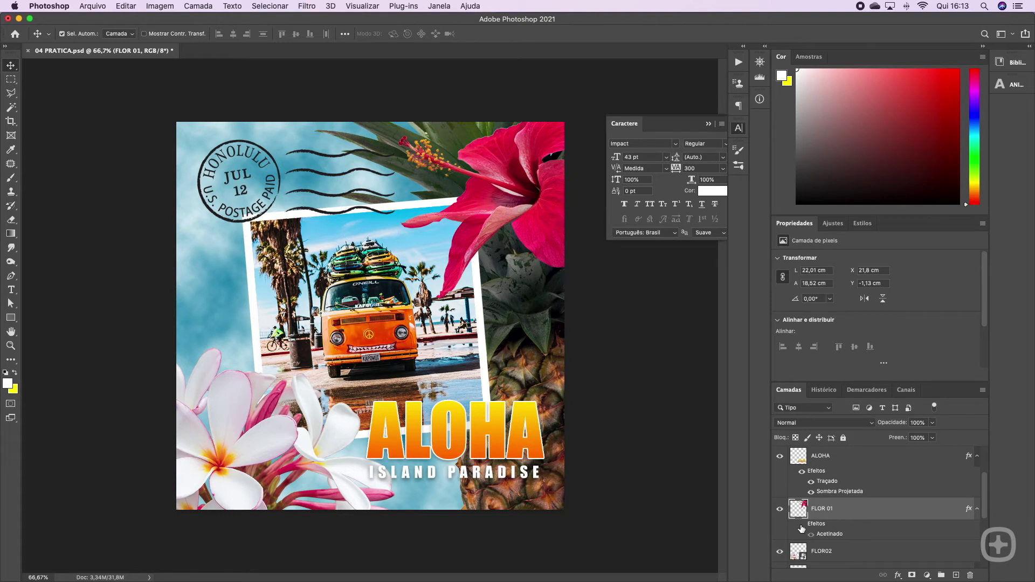
pyautogui.click(802, 525)
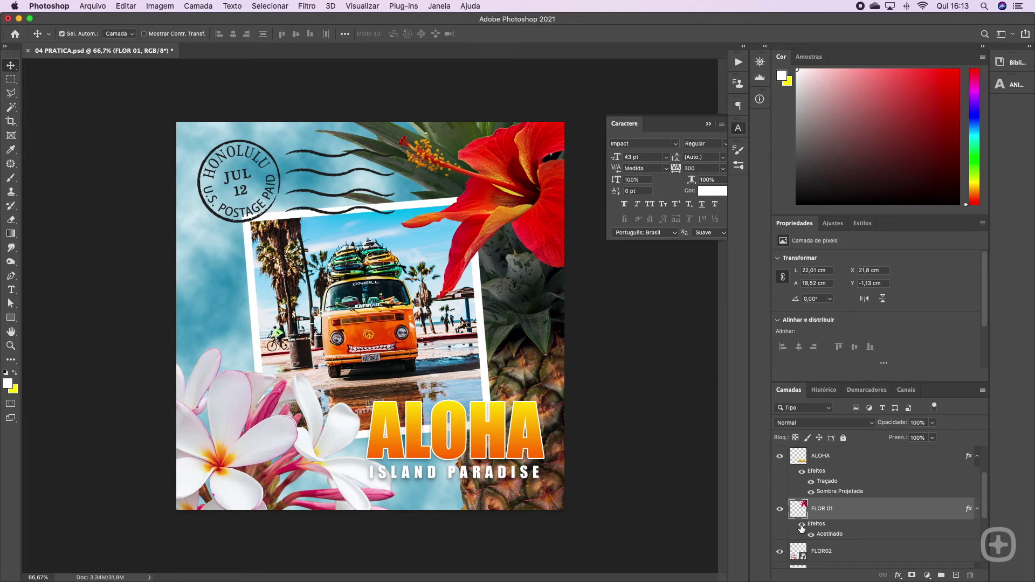
# Try the Normal blend mode for the FLOR 01 satin effect, and set it back to Multiplicação
pyautogui.doubleClick(833, 535)
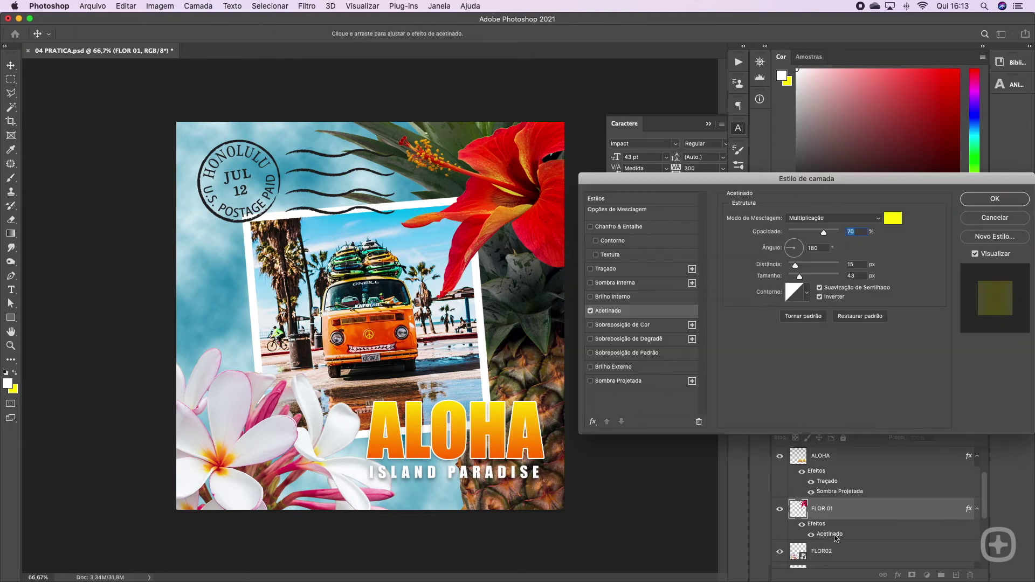
pyautogui.click(799, 218)
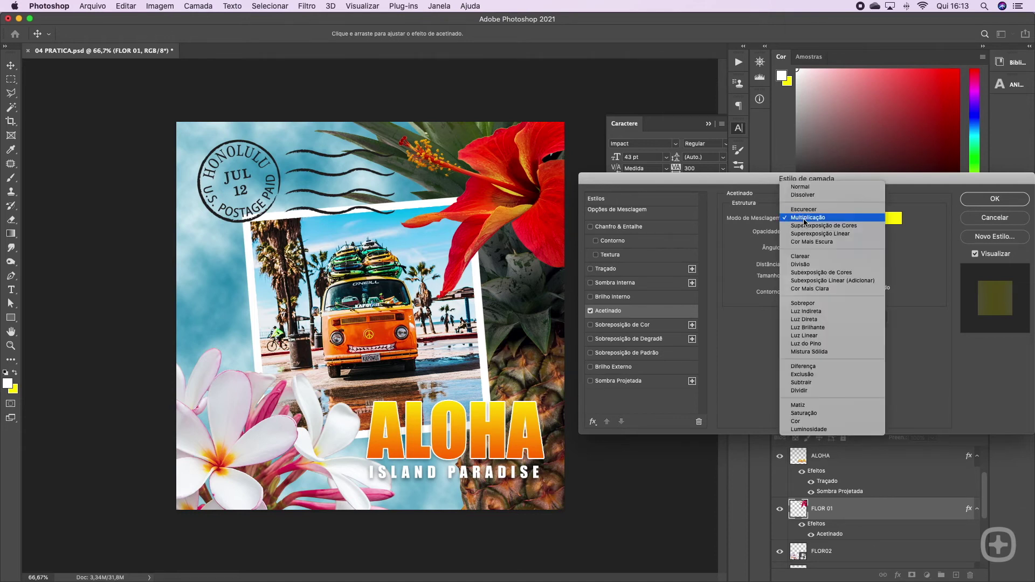
pyautogui.click(800, 187)
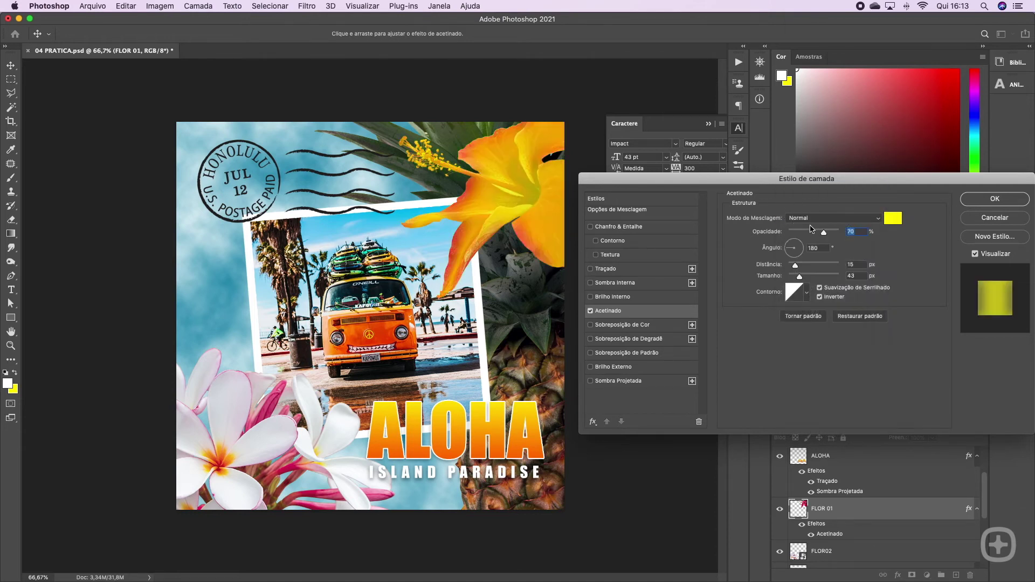
pyautogui.click(812, 219)
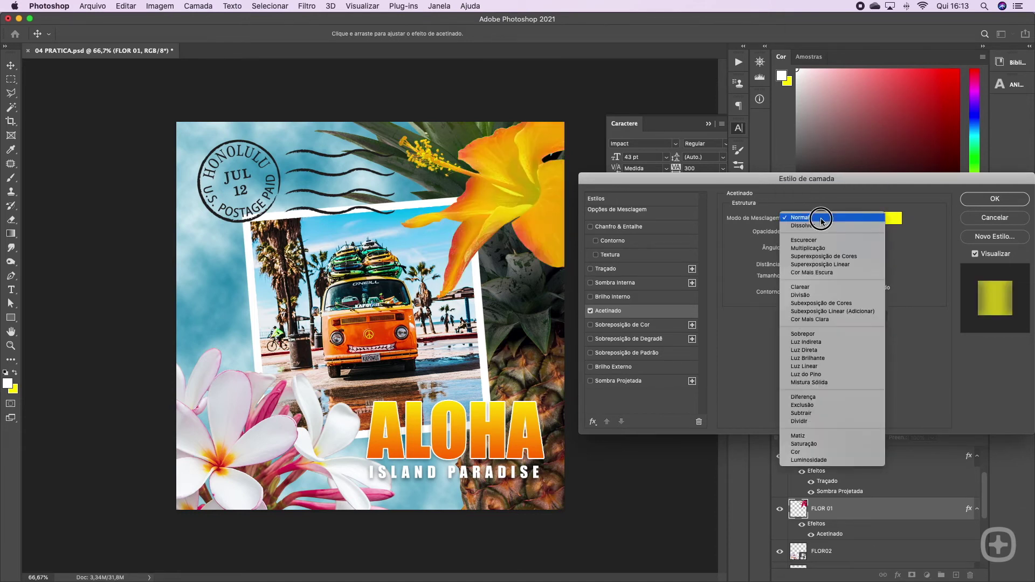
pyautogui.click(809, 248)
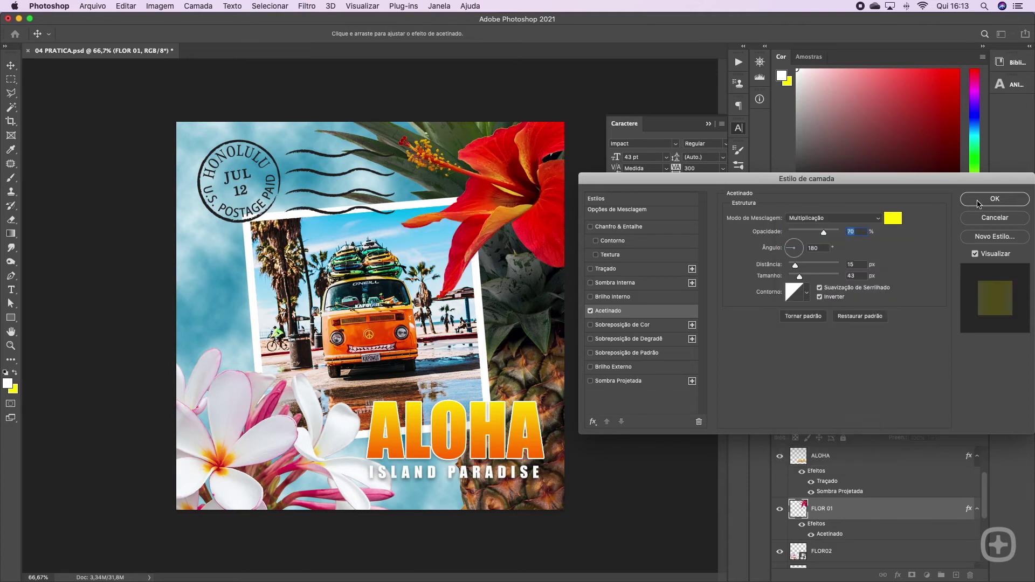
pyautogui.press('Return')
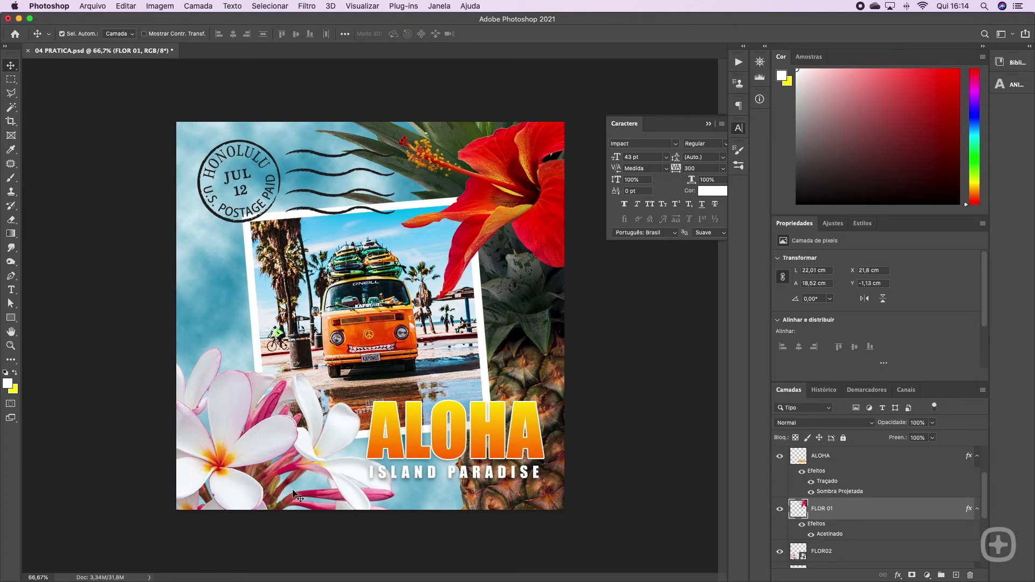
# Add a Hue/Saturation (Matiz/Saturação) adjustment layer above FLOR02 with hue +13 and saturation +21
pyautogui.moveTo(987, 492); pyautogui.dragTo(988, 520)
pyautogui.click(856, 485)
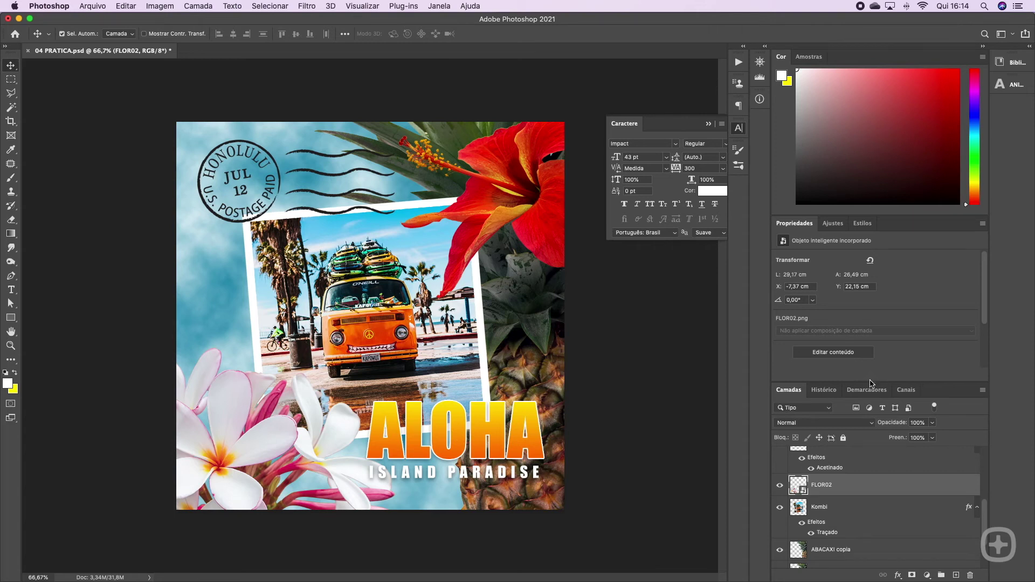
pyautogui.click(833, 224)
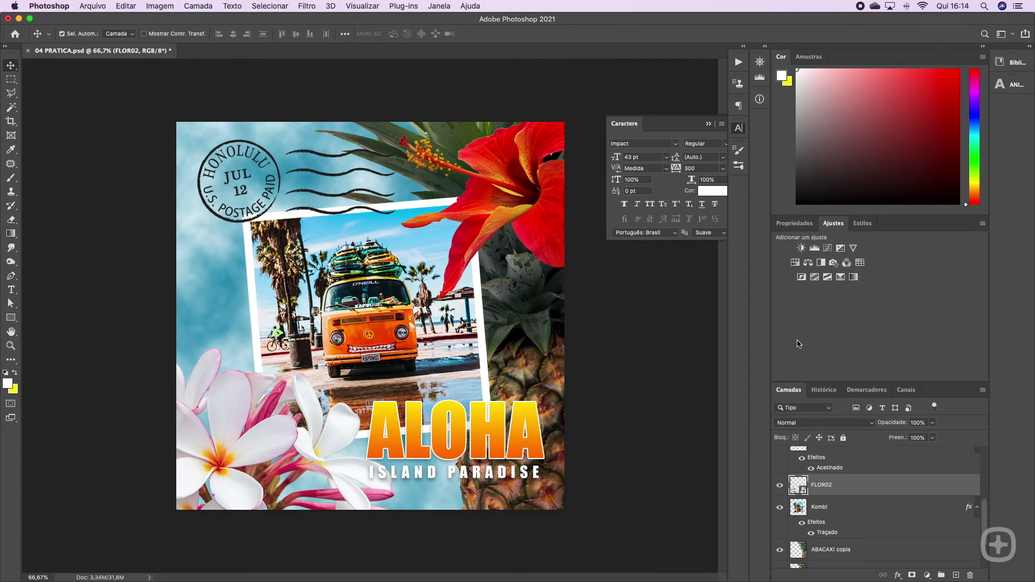
pyautogui.click(795, 264)
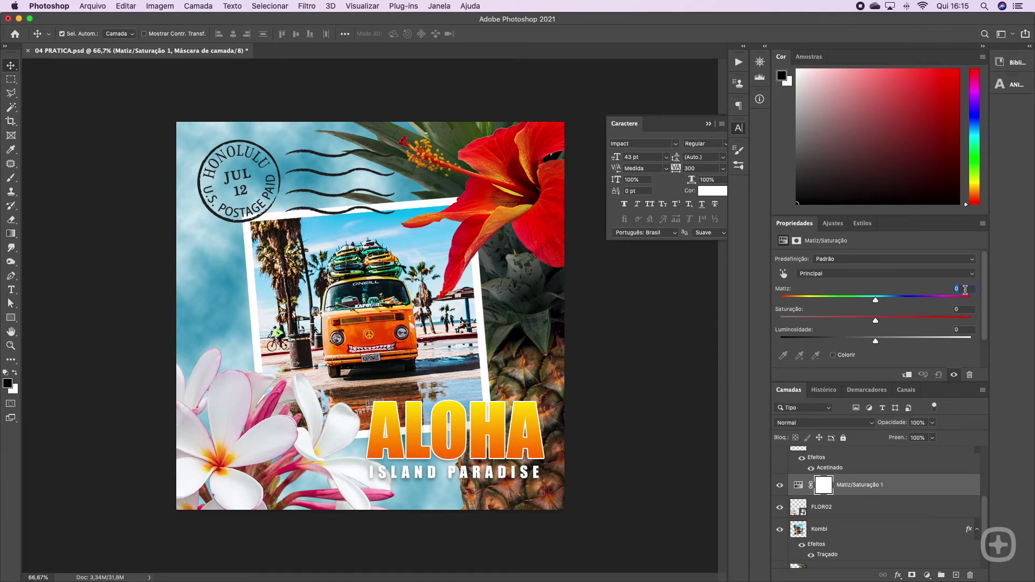
pyautogui.write('13')
pyautogui.press('Tab')
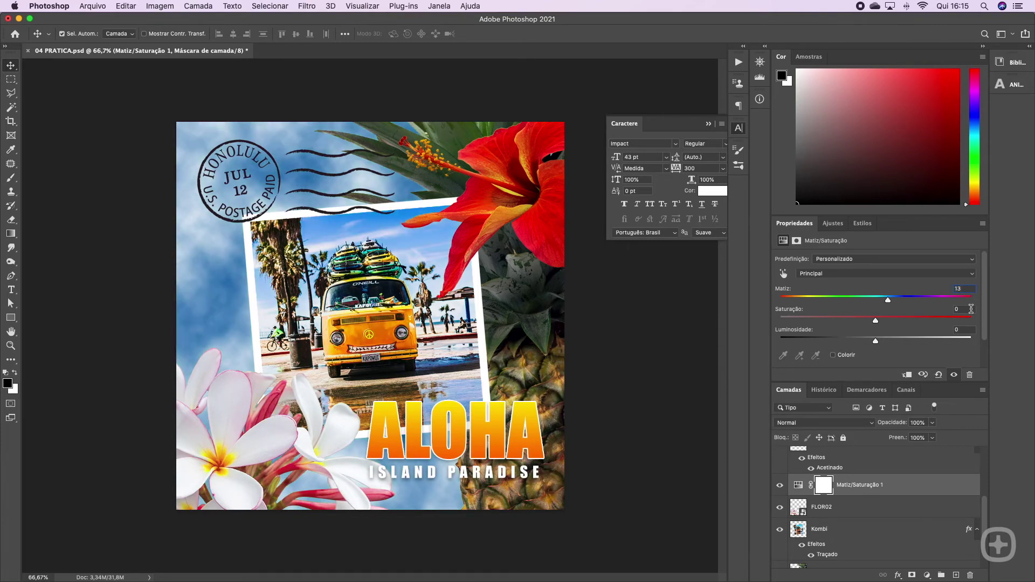
pyautogui.write('21')
# Try a luminosity of -19 on the Hue/Saturation adjustment, and reset it to 0
pyautogui.moveTo(876, 344)
pyautogui.mouseDown()
pyautogui.moveTo(850, 340)
pyautogui.moveTo(918, 341)
pyautogui.moveTo(857, 345)
pyautogui.mouseUp()
pyautogui.moveTo(967, 330); pyautogui.dragTo(917, 333)
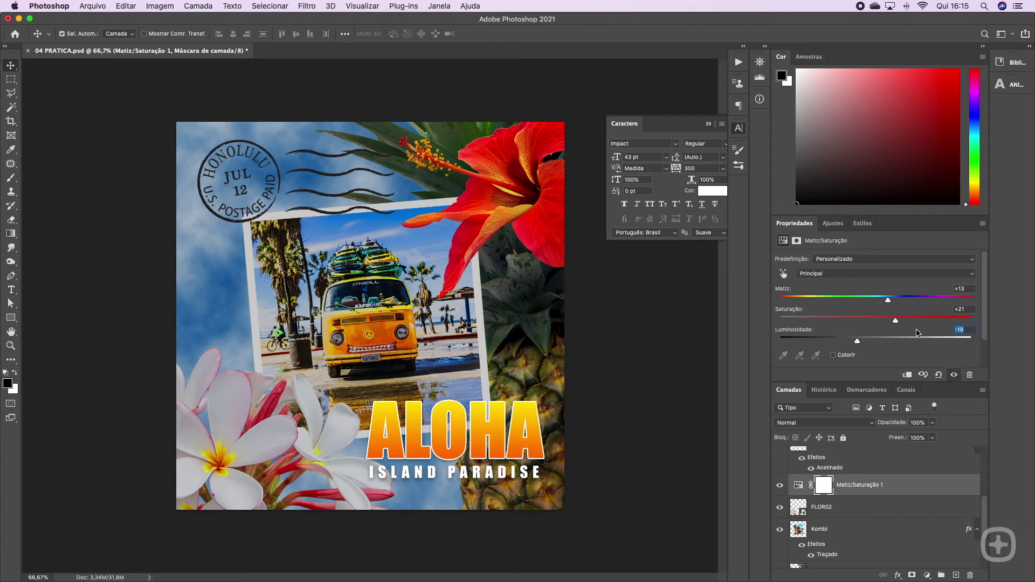
pyautogui.write('0')
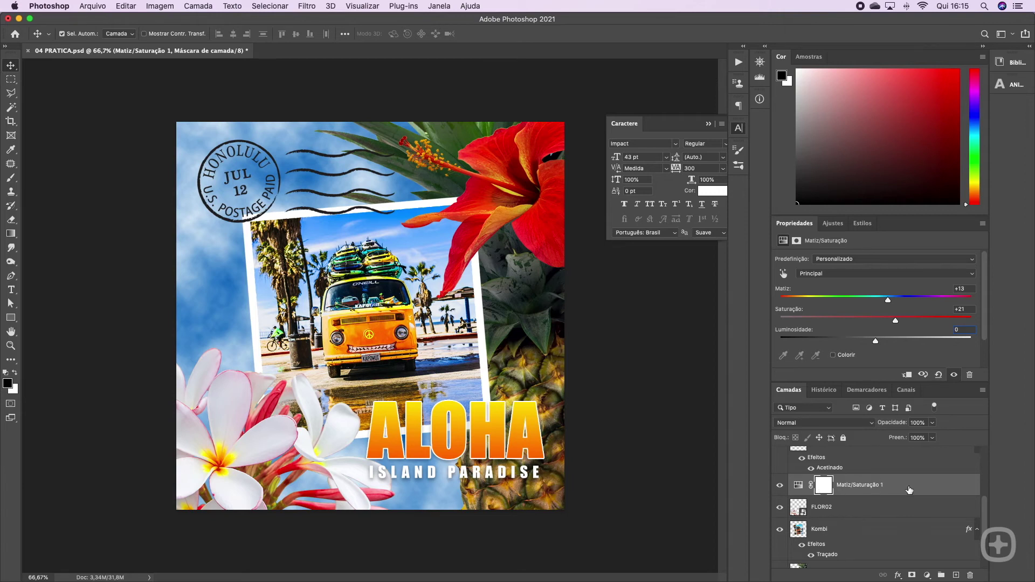
# Check the layers beneath the Hue/Saturation adjustment and clip the adjustment to the FLOR02 layer only
pyautogui.moveTo(984, 510); pyautogui.dragTo(985, 520)
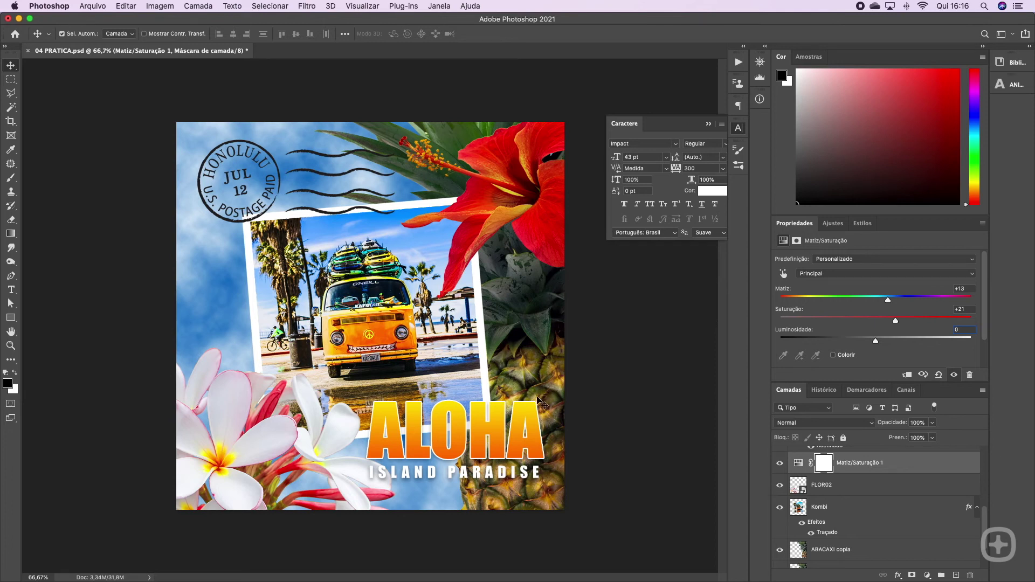
pyautogui.moveTo(985, 521); pyautogui.dragTo(990, 542)
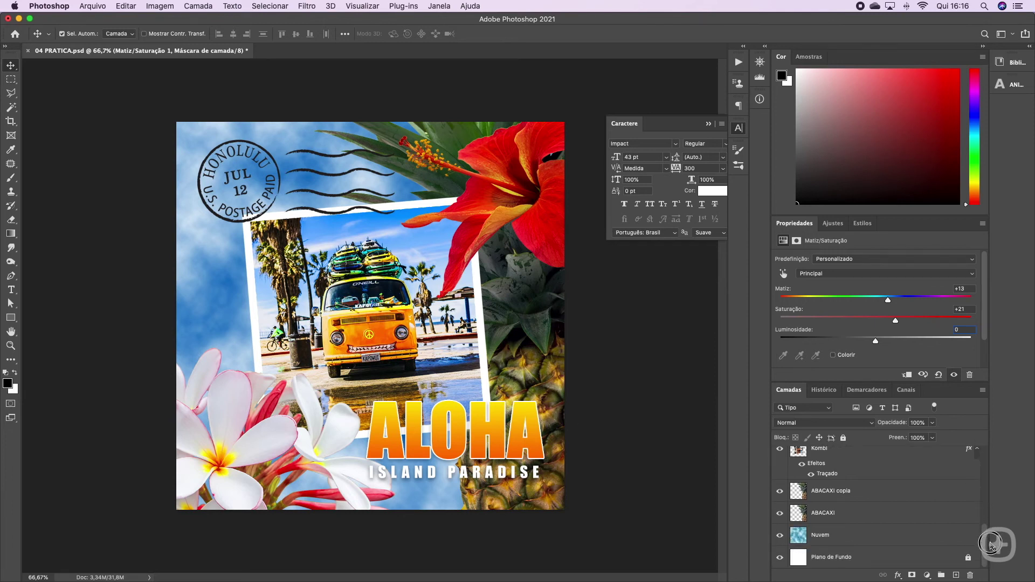
pyautogui.moveTo(983, 541); pyautogui.dragTo(984, 521)
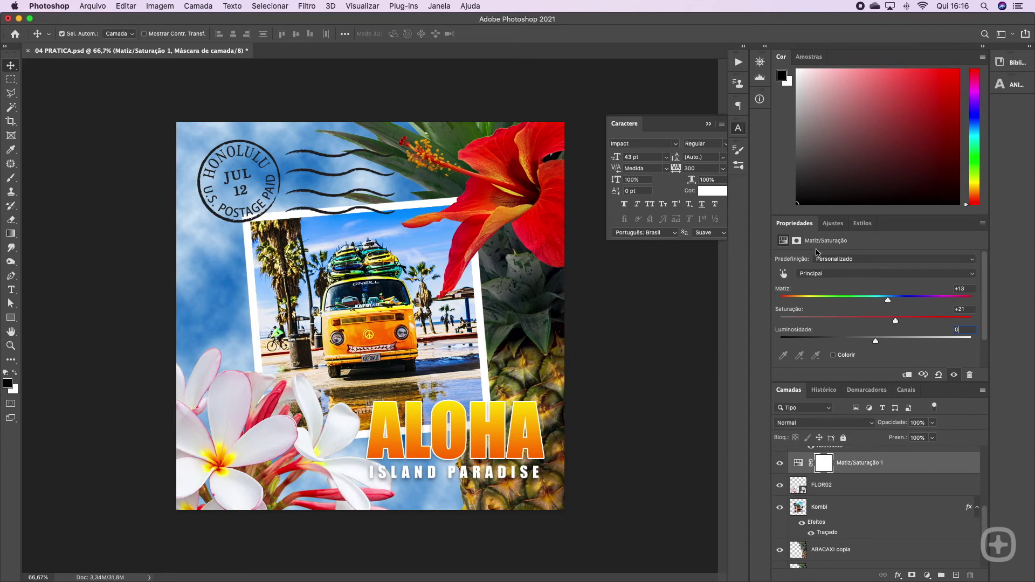
pyautogui.scroll(-1, 853, 324)
pyautogui.scroll(1, 857, 332)
pyautogui.click(908, 375)
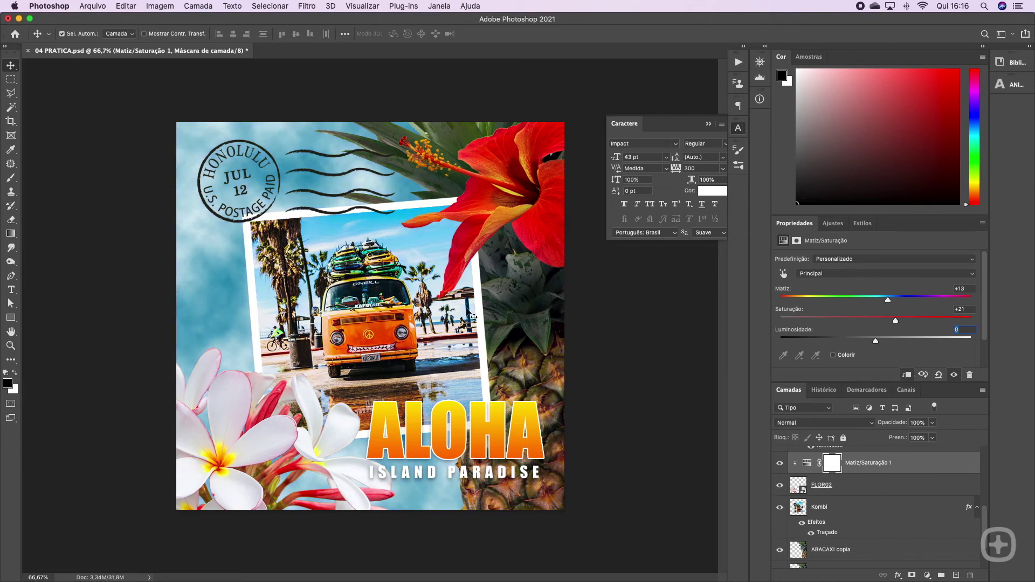
# Compare the white and pink flowers with the Hue/Saturation adjustment hidden and shown
pyautogui.click(780, 464)
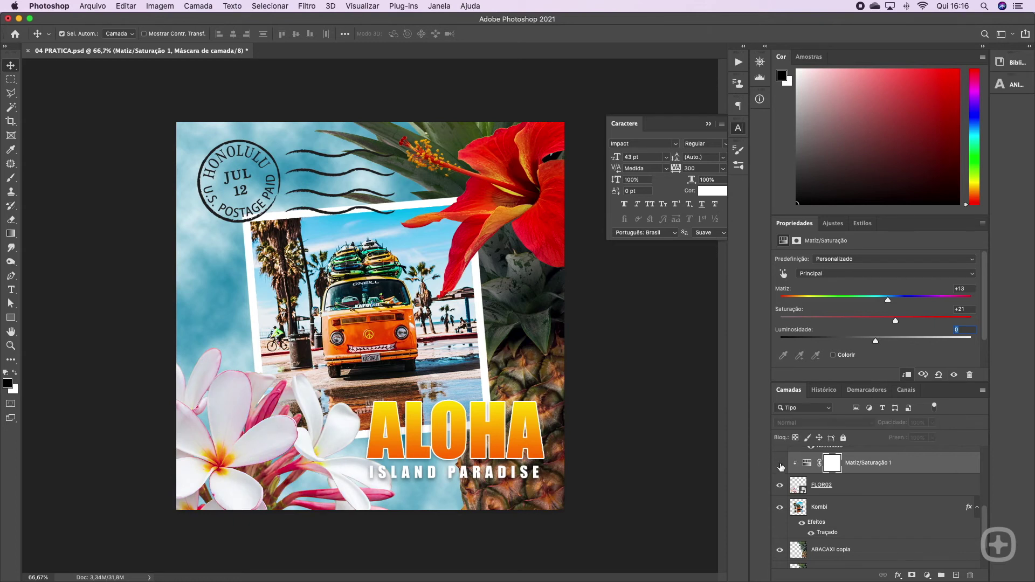
pyautogui.click(780, 465)
pyautogui.click(780, 465)
pyautogui.click(780, 464)
pyautogui.click(780, 465)
pyautogui.click(780, 465)
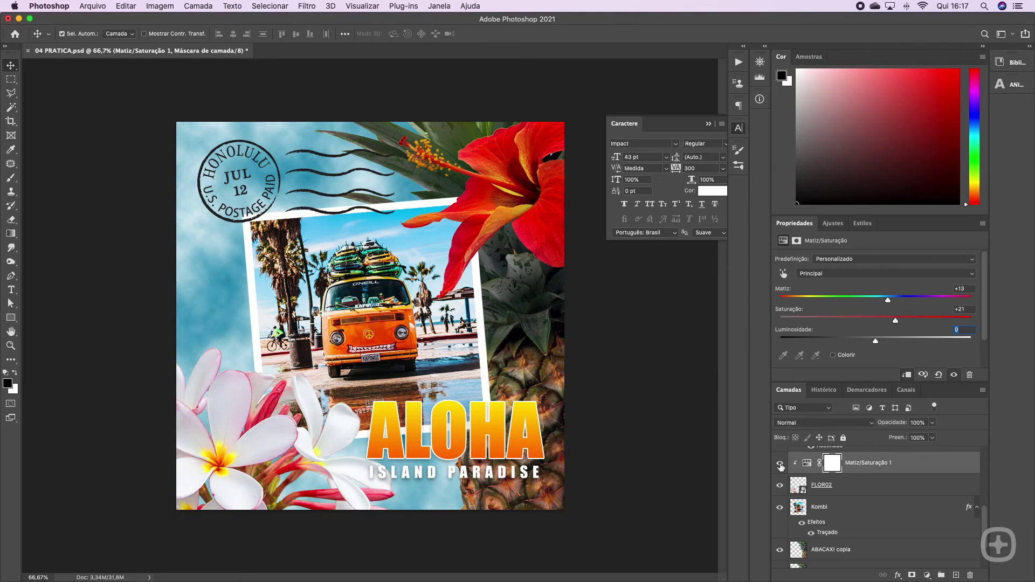
# Set the POSTAGEM layer's blend mode to Multiplicação and its opacity to 53%
pyautogui.scroll(5, 803, 464)
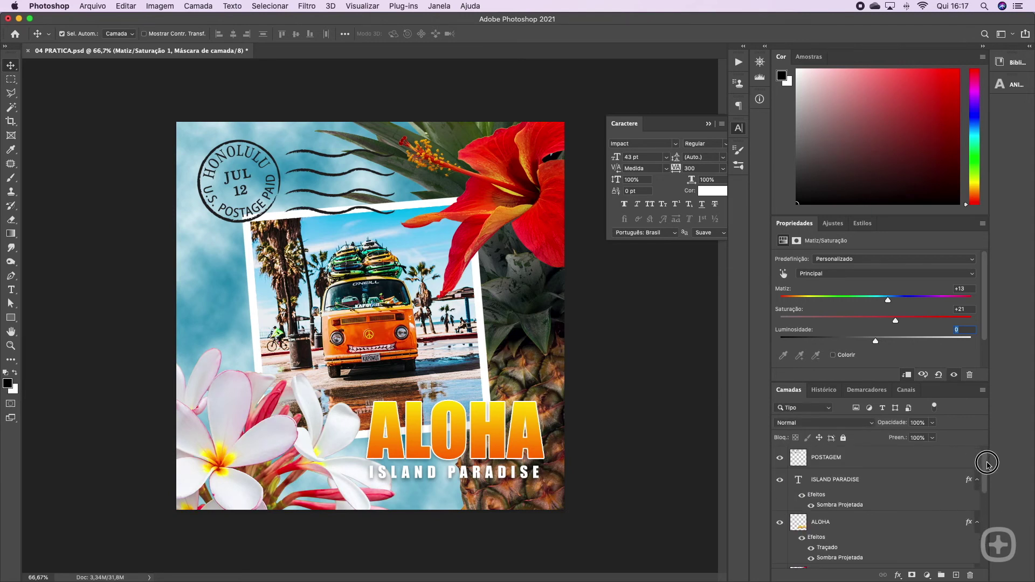
pyautogui.click(822, 463)
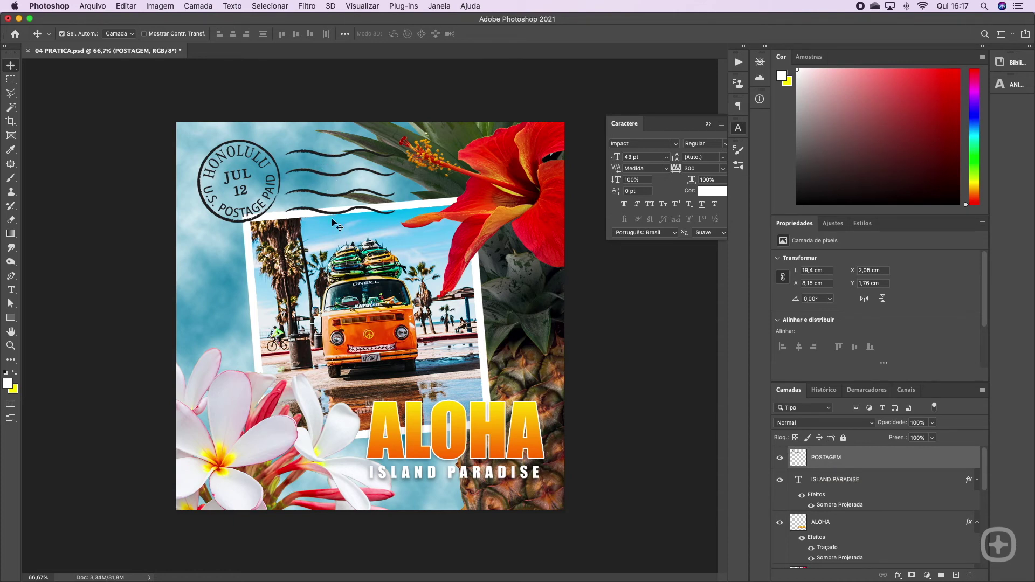
pyautogui.click(874, 426)
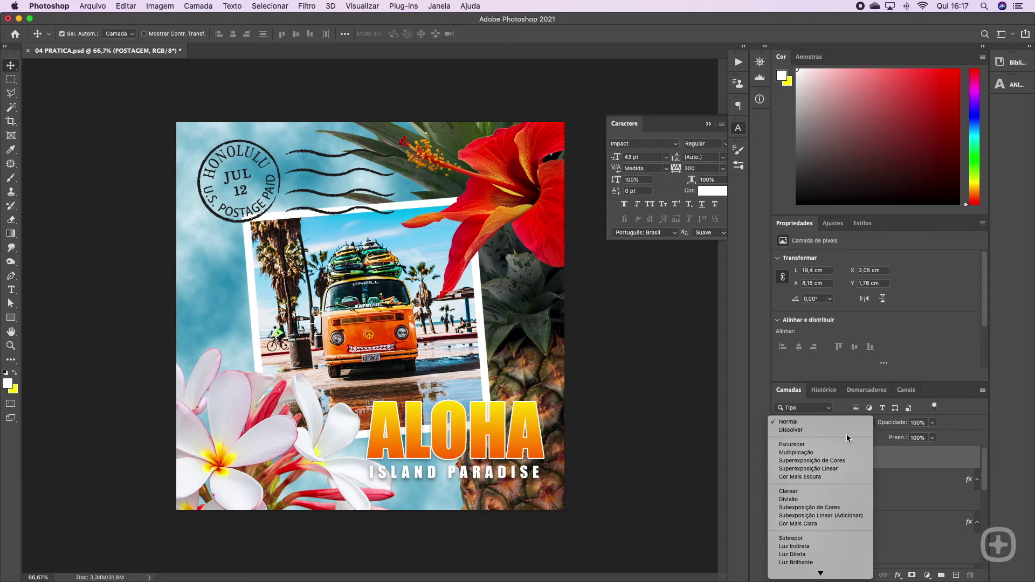
pyautogui.click(829, 453)
pyautogui.click(932, 423)
pyautogui.moveTo(932, 437); pyautogui.dragTo(911, 441)
pyautogui.scroll(-8, 863, 517)
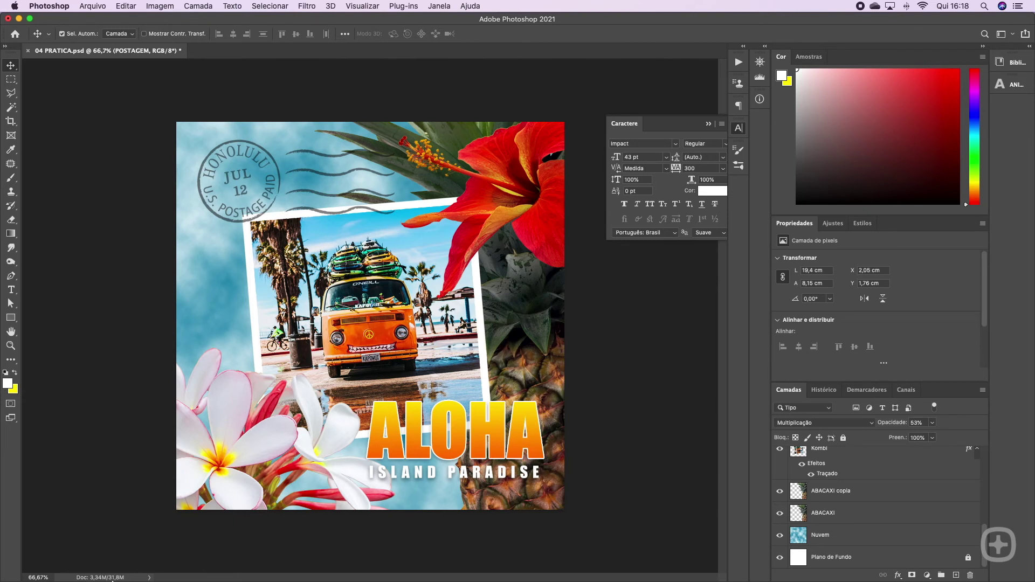
pyautogui.moveTo(115, 581)
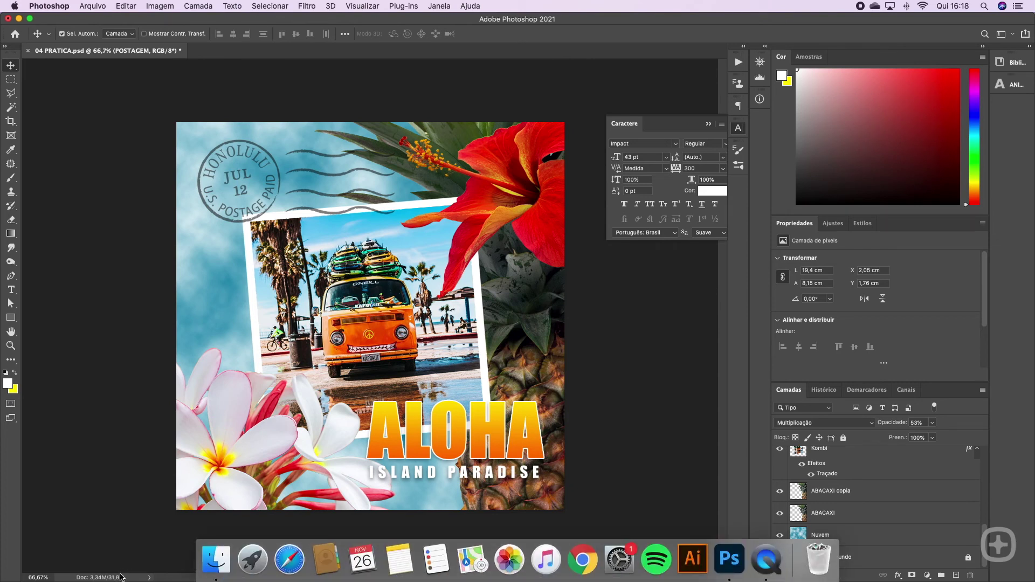
pyautogui.click(123, 556)
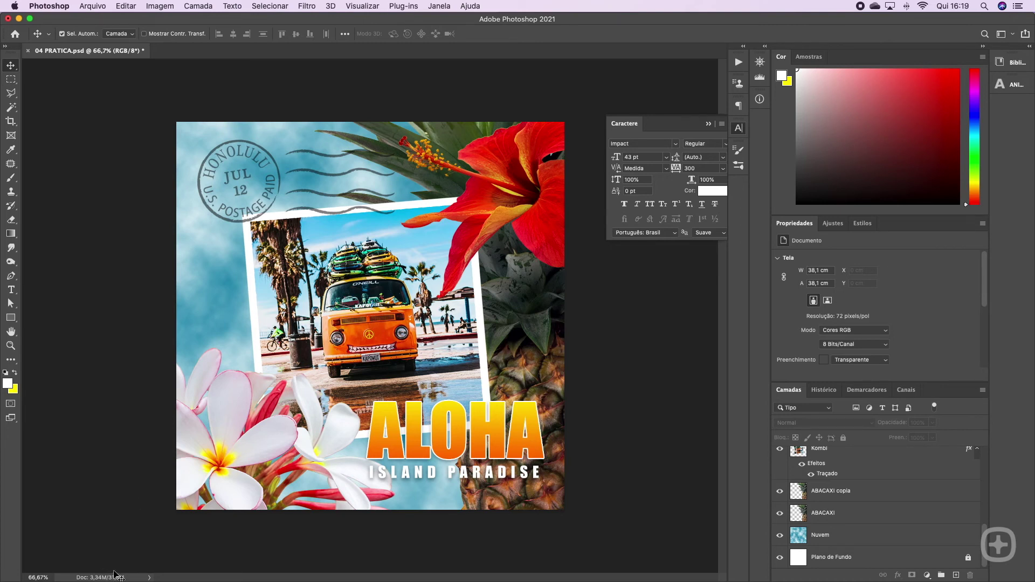
# Select all layers from Plano de Fundo up to POSTAGEM and view the available merge commands without applying one
pyautogui.moveTo(987, 537)
pyautogui.mouseDown()
pyautogui.moveTo(985, 457)
pyautogui.moveTo(989, 553)
pyautogui.mouseUp()
pyautogui.click(970, 556)
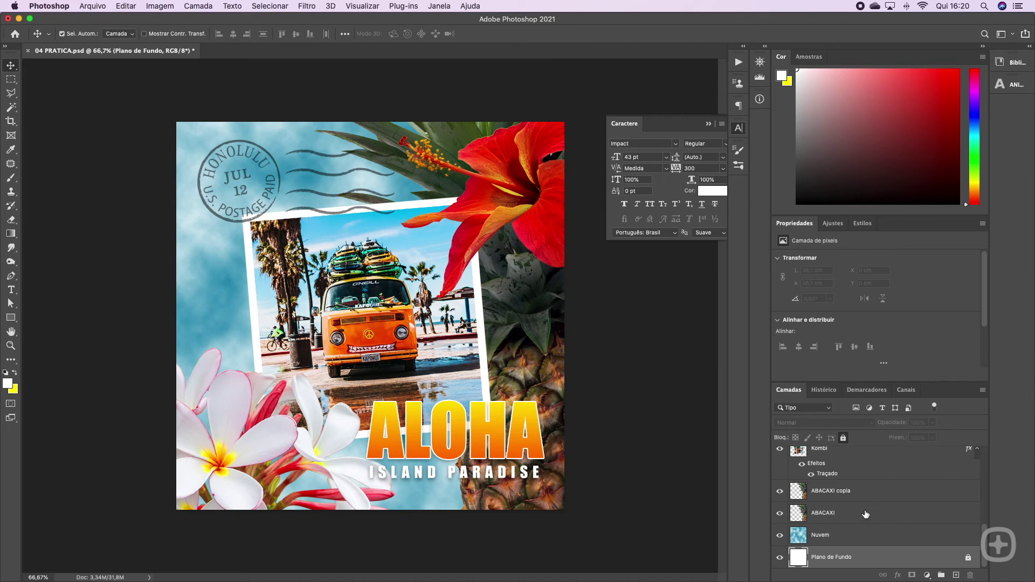
pyautogui.scroll(10, 866, 514)
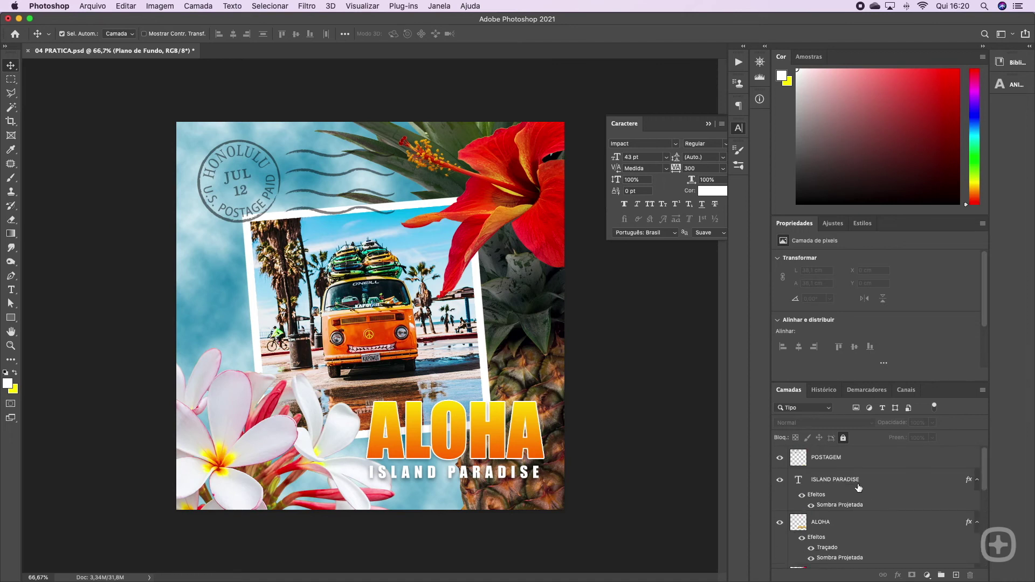
pyautogui.keyDown('shift'); pyautogui.click(852, 459); pyautogui.keyUp('shift')
pyautogui.click(870, 557)
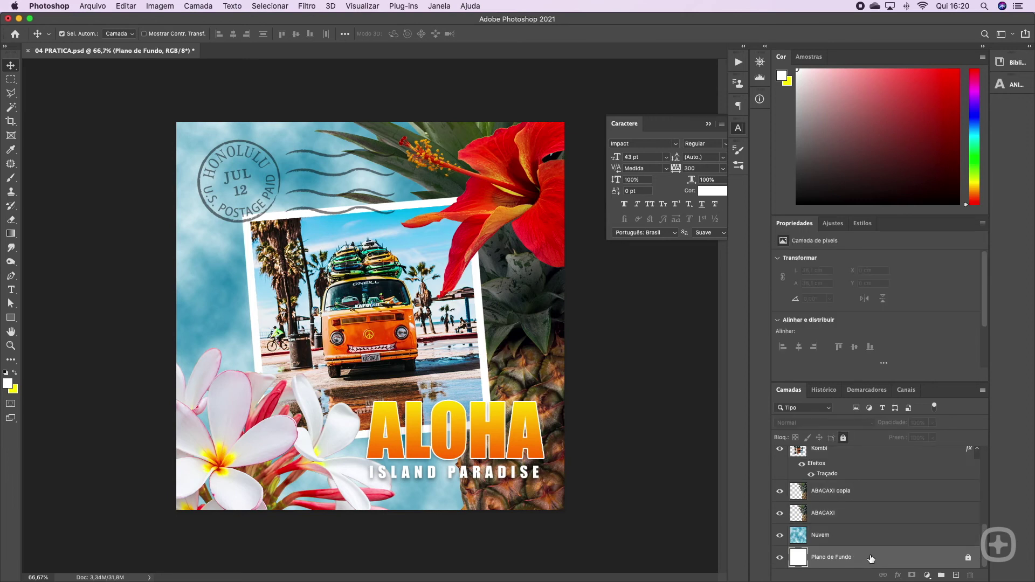
pyautogui.scroll(10, 865, 474)
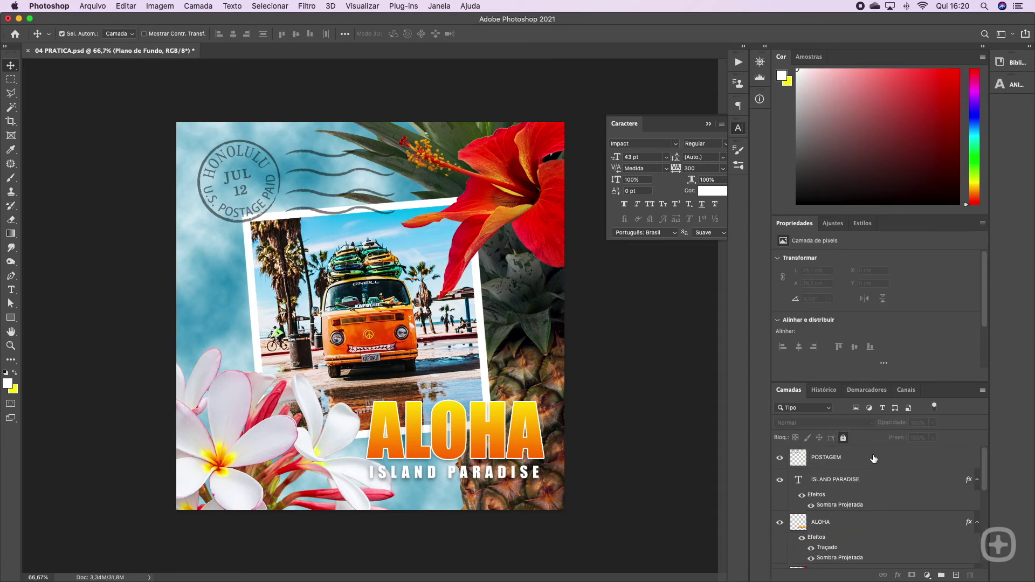
pyautogui.keyDown('shift'); pyautogui.click(874, 459); pyautogui.keyUp('shift')
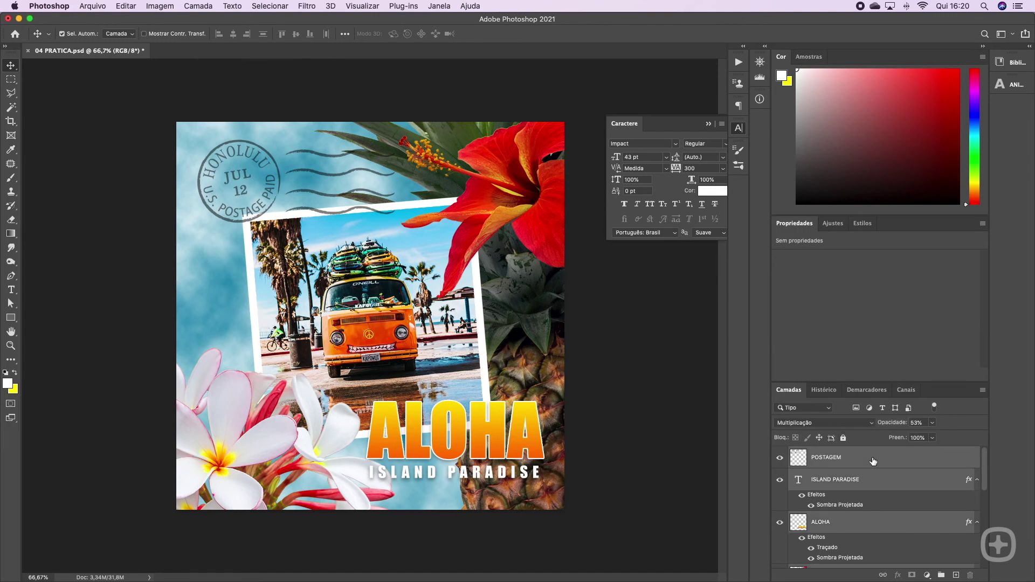
pyautogui.rightClick(873, 457)
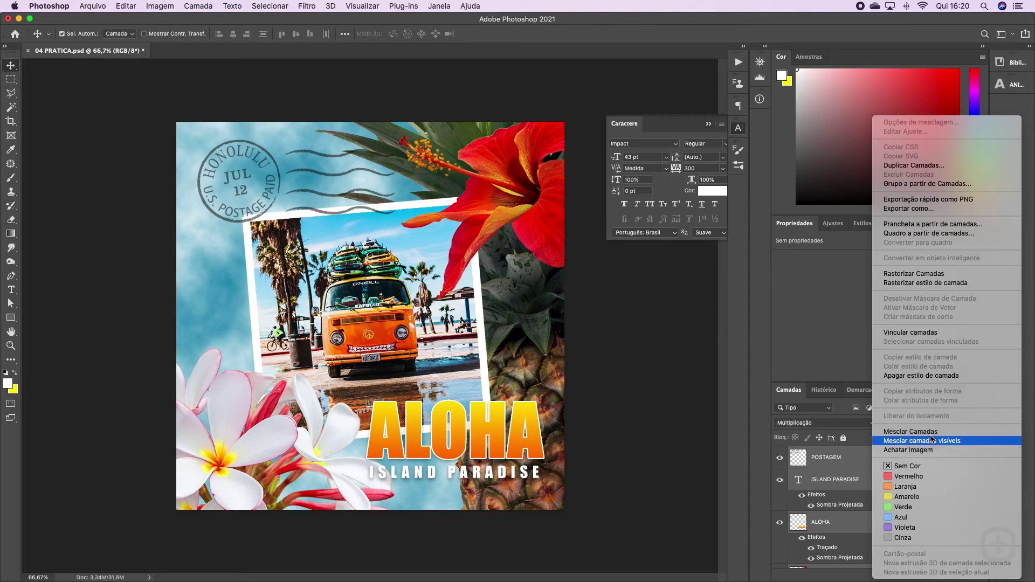
pyautogui.click(829, 484)
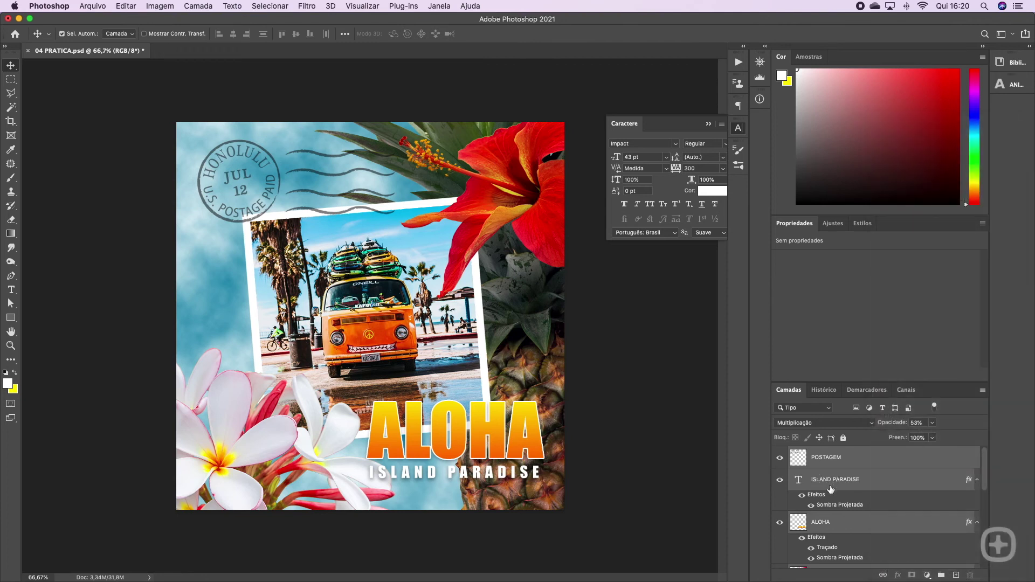
# View the merge commands for the ISLAND PARADISE and ALOHA layers together, and select only the POSTAGEM layer
pyautogui.click(866, 464)
pyautogui.click(846, 480)
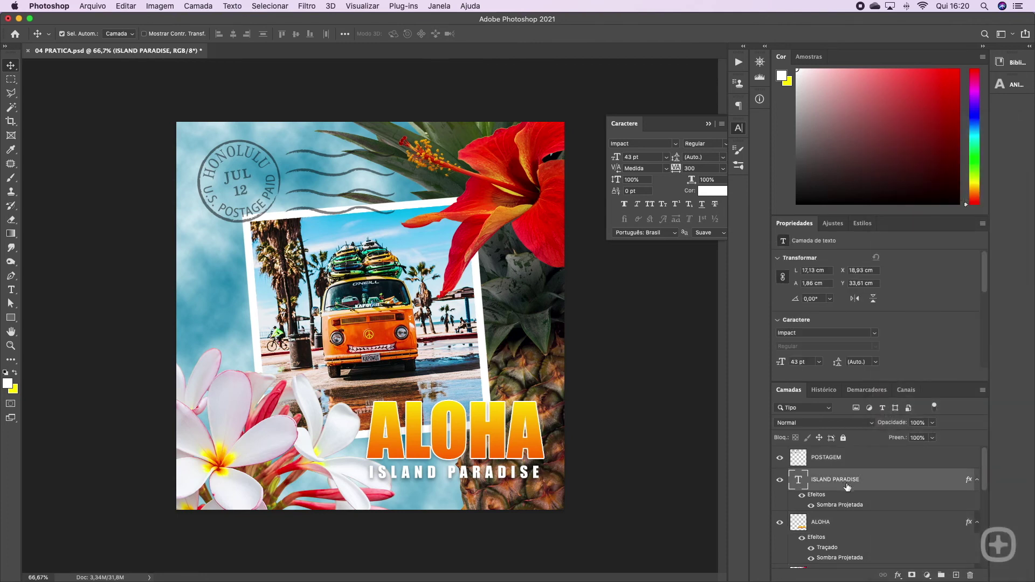
pyautogui.keyDown('shift'); pyautogui.click(842, 524); pyautogui.keyUp('shift')
pyautogui.rightClick(860, 524)
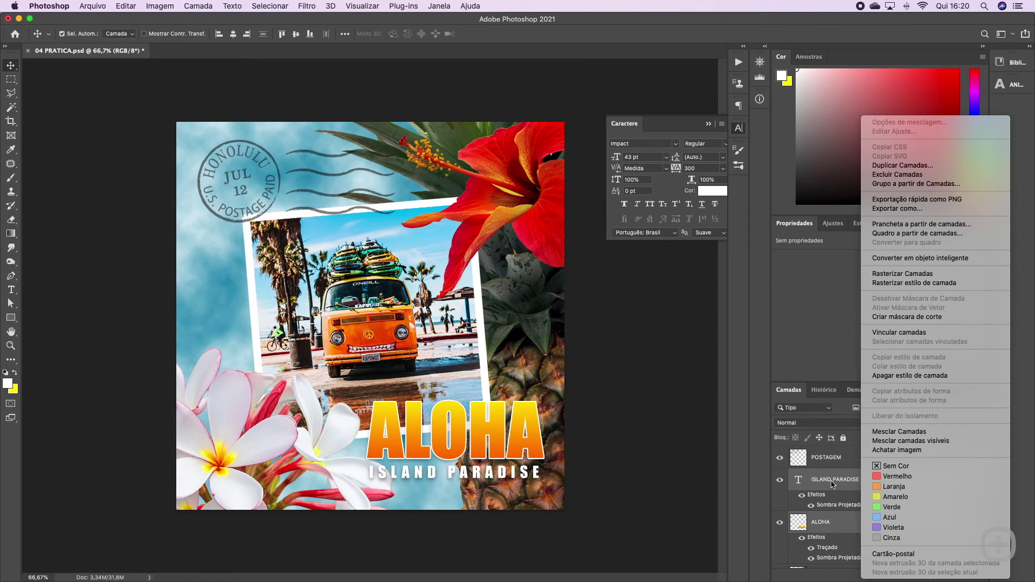
pyautogui.click(831, 464)
pyautogui.click(828, 460)
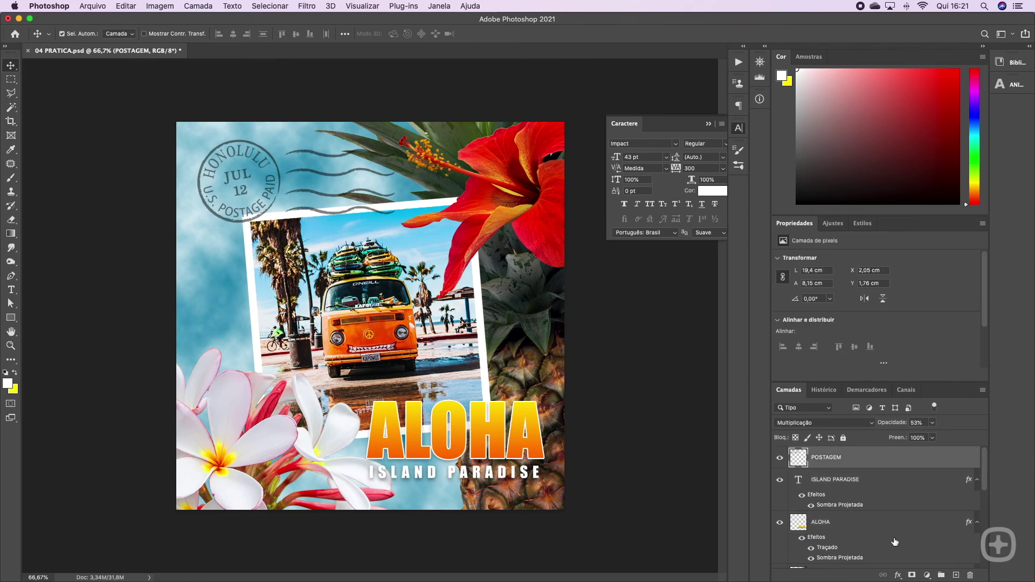
pyautogui.scroll(-10, 895, 541)
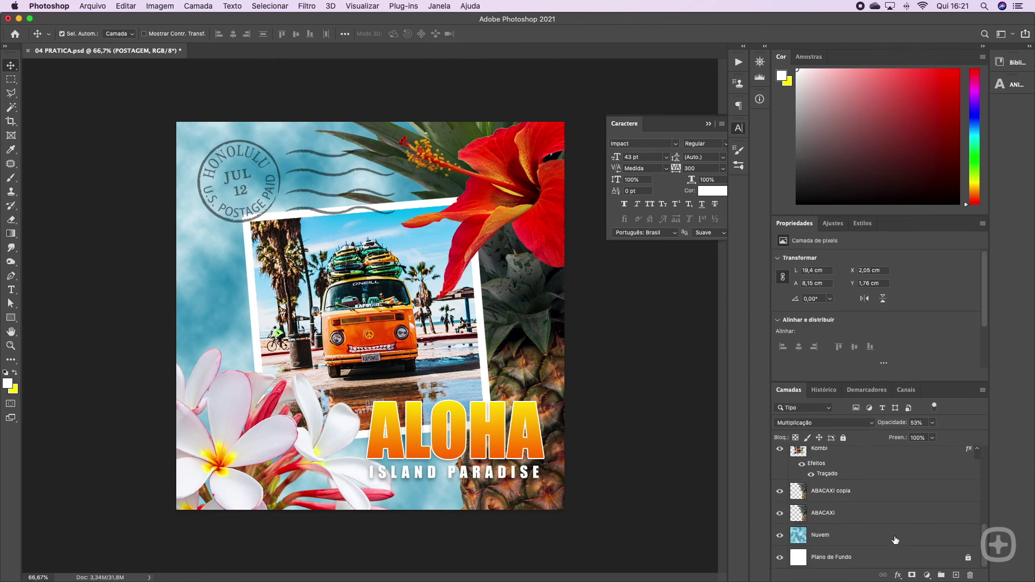
# Select all layers from POSTAGEM down to Plano de Fundo and flatten the image into a single layer
pyautogui.keyDown('shift'); pyautogui.click(865, 561); pyautogui.keyUp('shift')
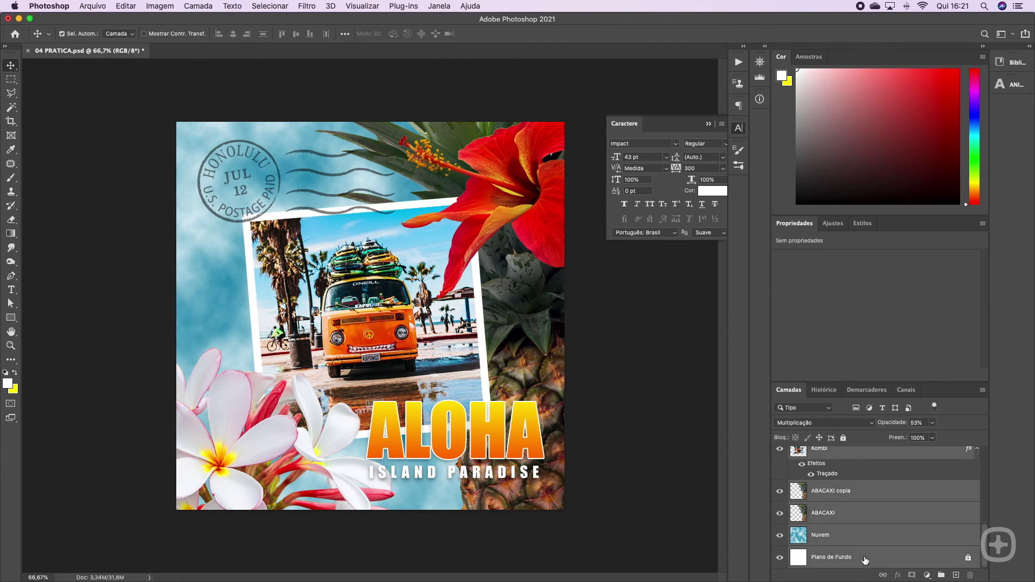
pyautogui.scroll(10, 857, 463)
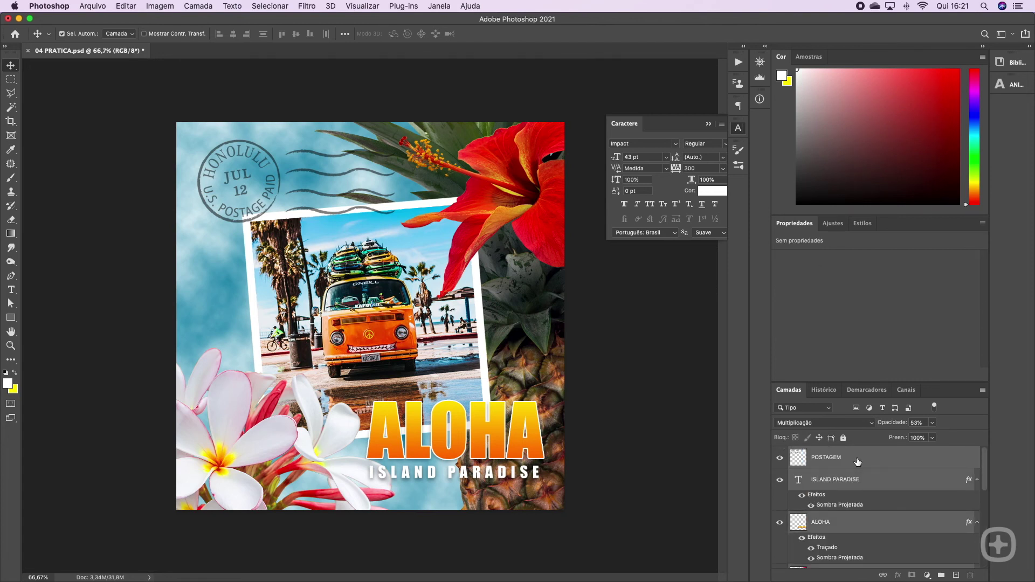
pyautogui.rightClick(857, 462)
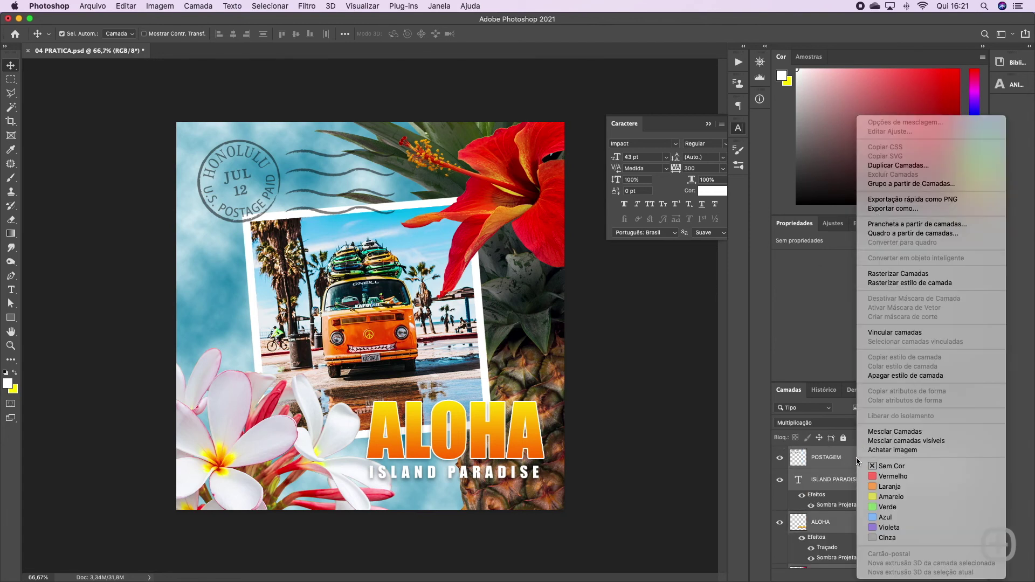
pyautogui.click(891, 451)
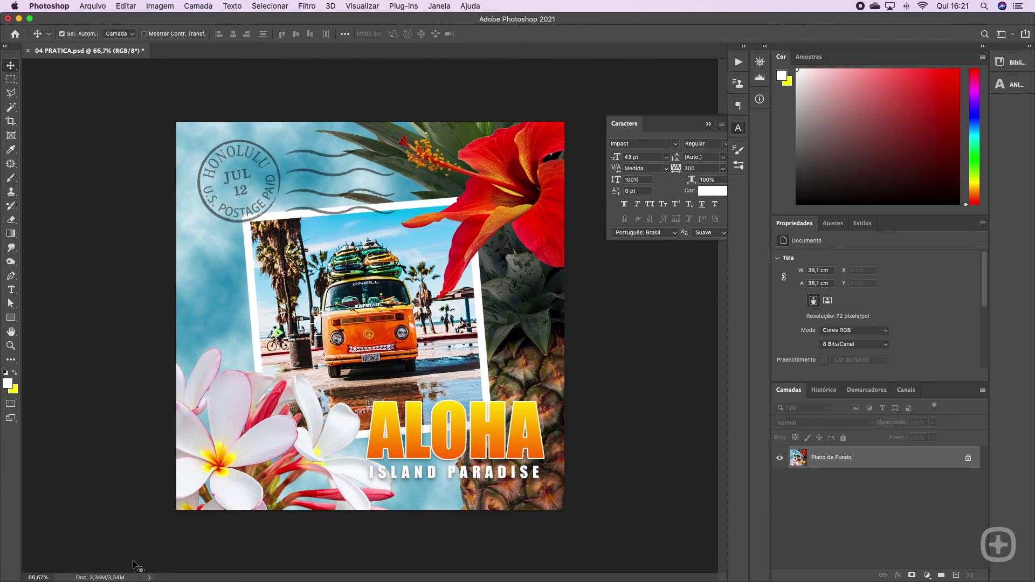
# Review the export options and the file formats offered by Save As, and cancel without saving
pyautogui.click(92, 6)
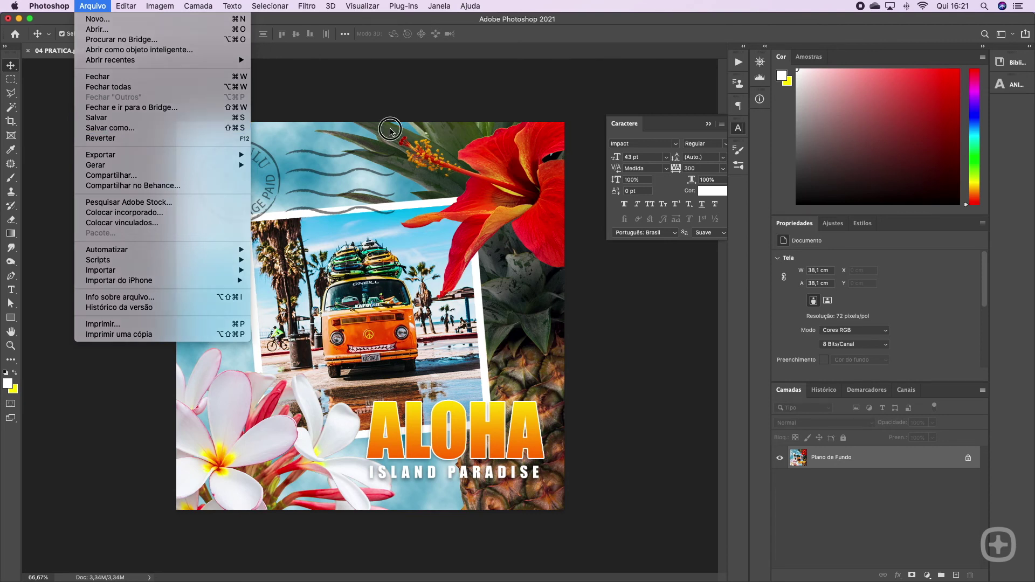
pyautogui.click(391, 130)
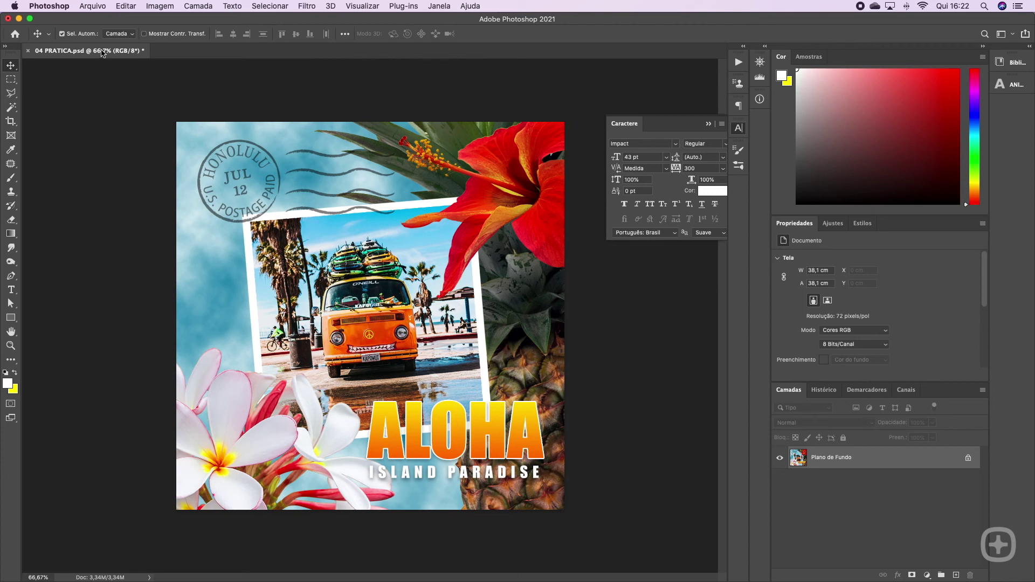
pyautogui.click(94, 7)
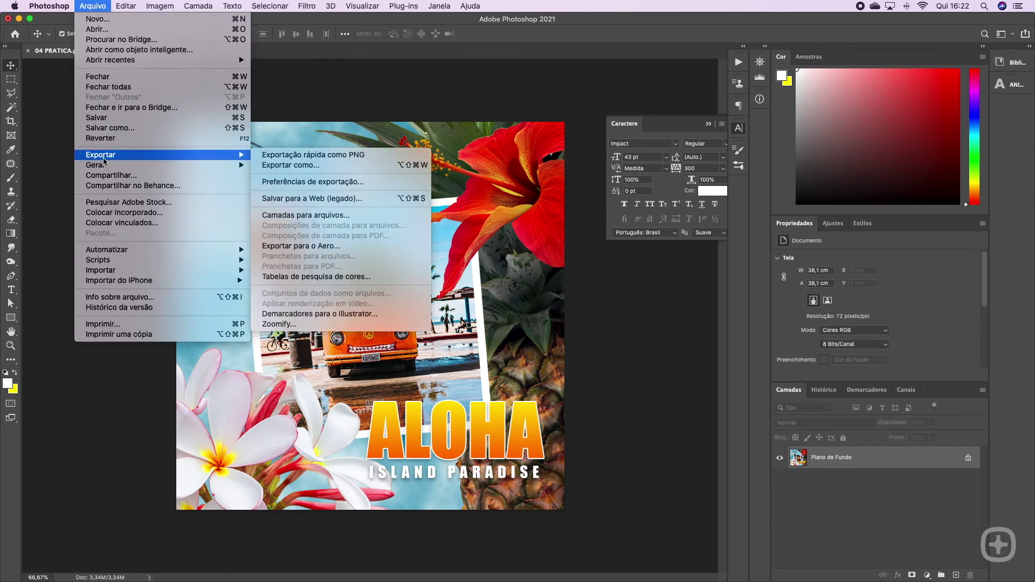
pyautogui.click(120, 130)
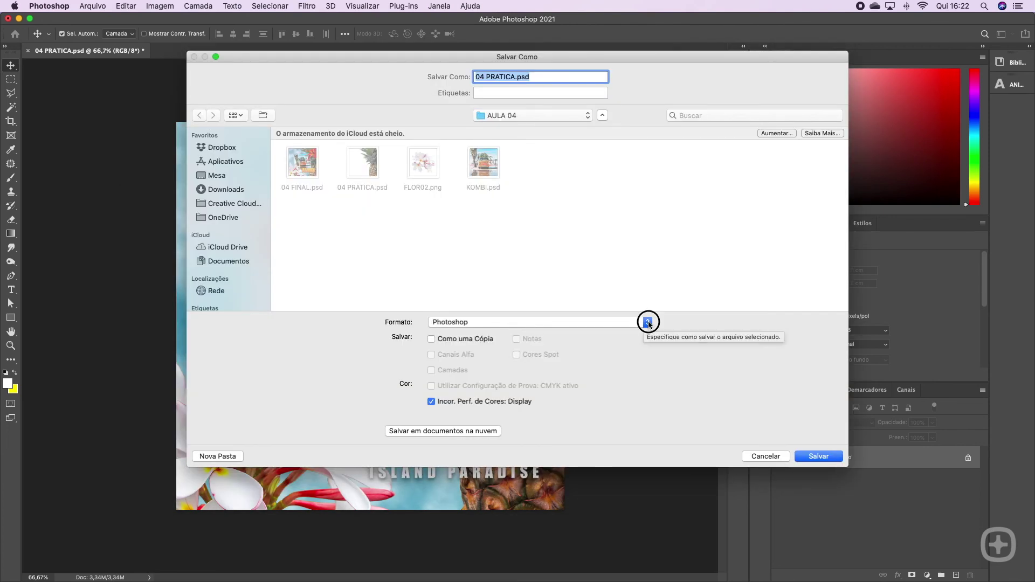
pyautogui.click(622, 322)
pyautogui.click(726, 345)
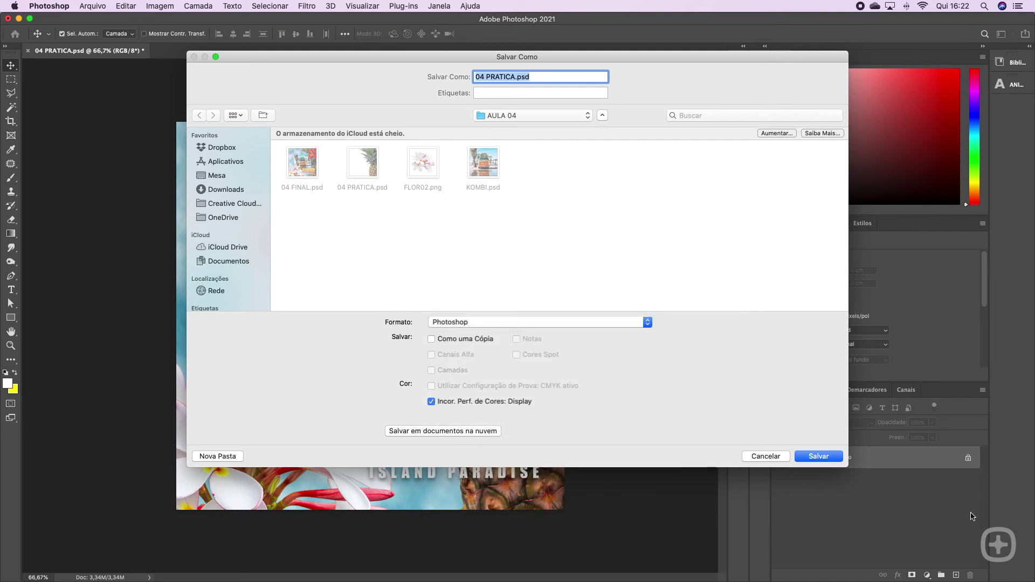
pyautogui.click(643, 324)
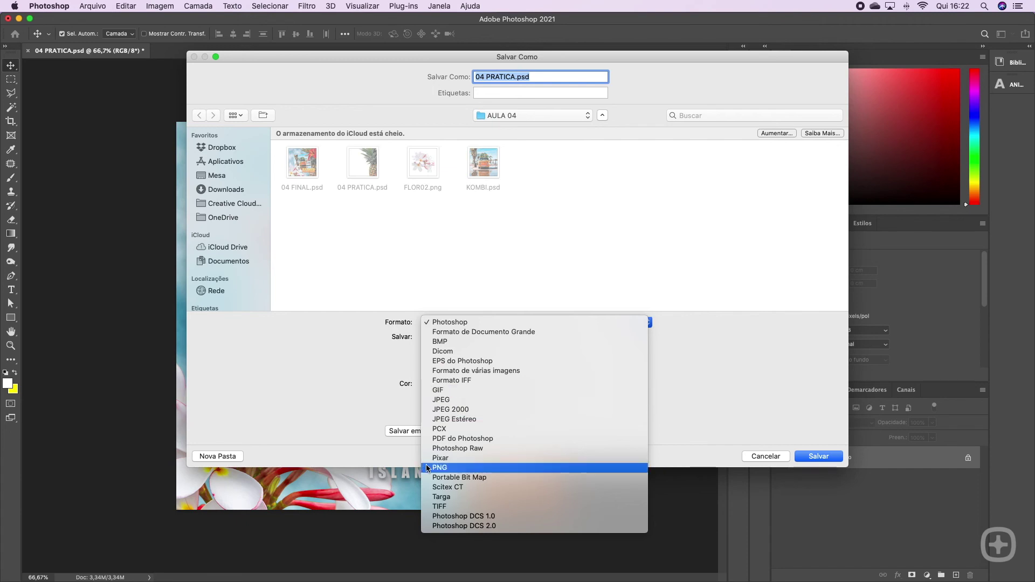
pyautogui.click(715, 380)
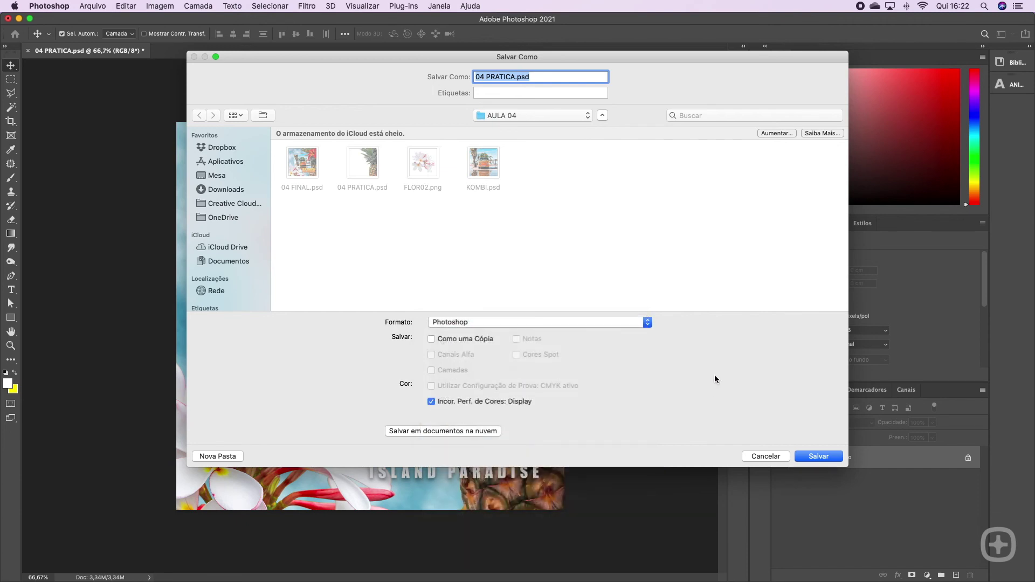
pyautogui.click(766, 456)
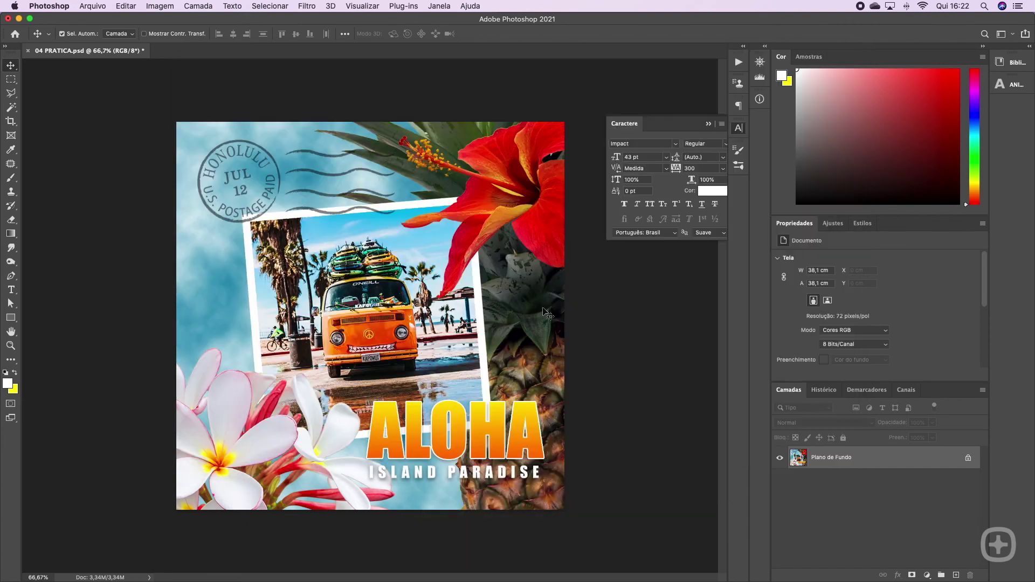
# Start a Save for Web export of the flattened postcard and keep PNG-24 as the file format
pyautogui.click(97, 6)
pyautogui.moveTo(120, 167)
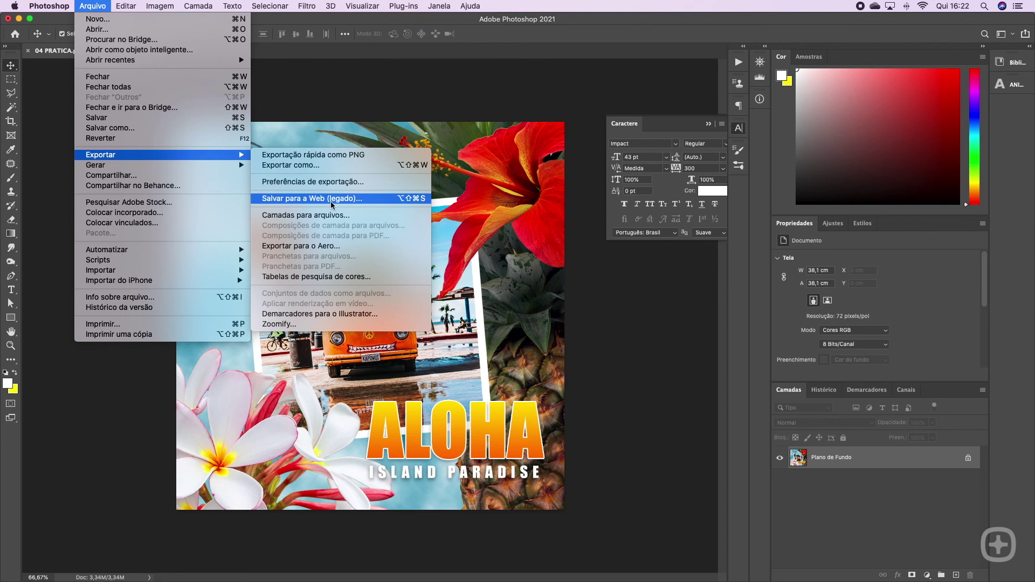
pyautogui.click(301, 202)
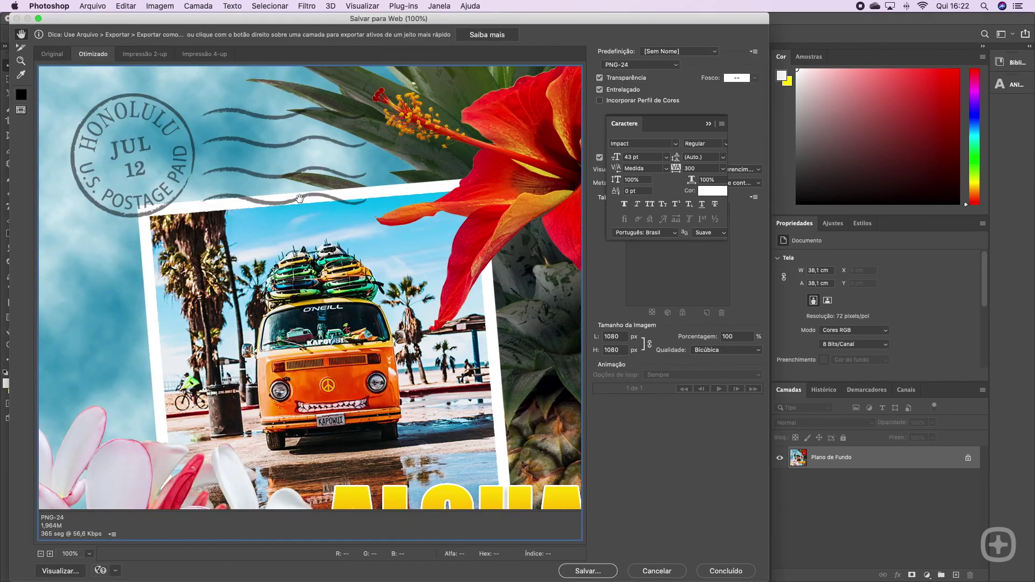
pyautogui.moveTo(398, 288)
pyautogui.mouseDown()
pyautogui.moveTo(393, 239)
pyautogui.moveTo(355, 199)
pyautogui.moveTo(368, 264)
pyautogui.moveTo(406, 262)
pyautogui.moveTo(433, 195)
pyautogui.moveTo(395, 280)
pyautogui.mouseUp()
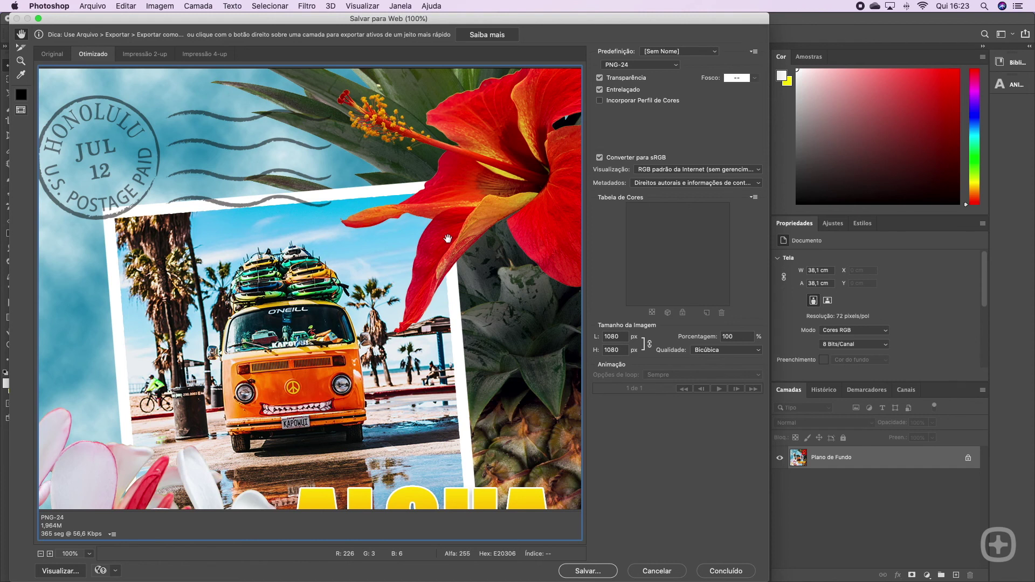
pyautogui.click(670, 65)
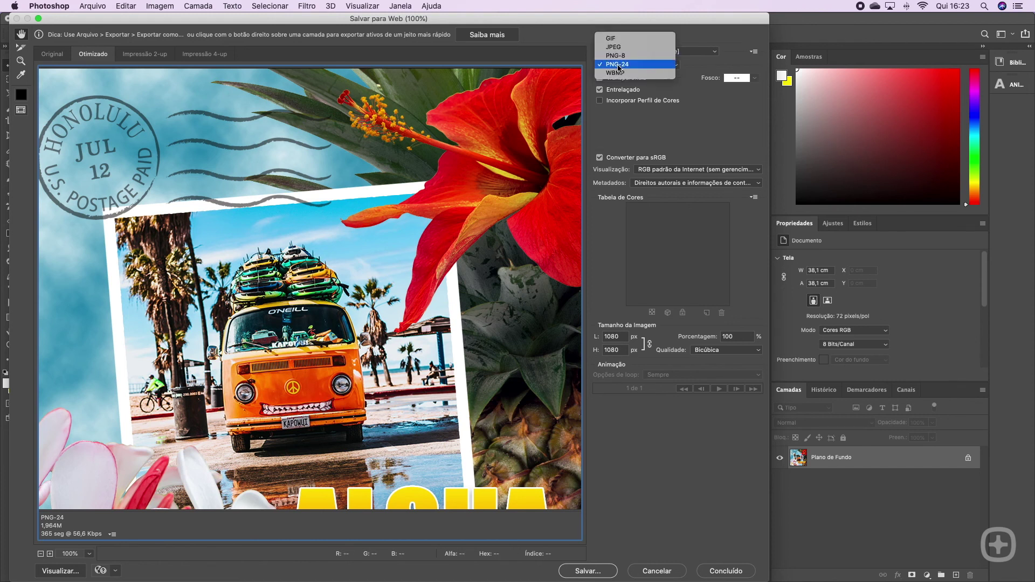
pyautogui.click(645, 67)
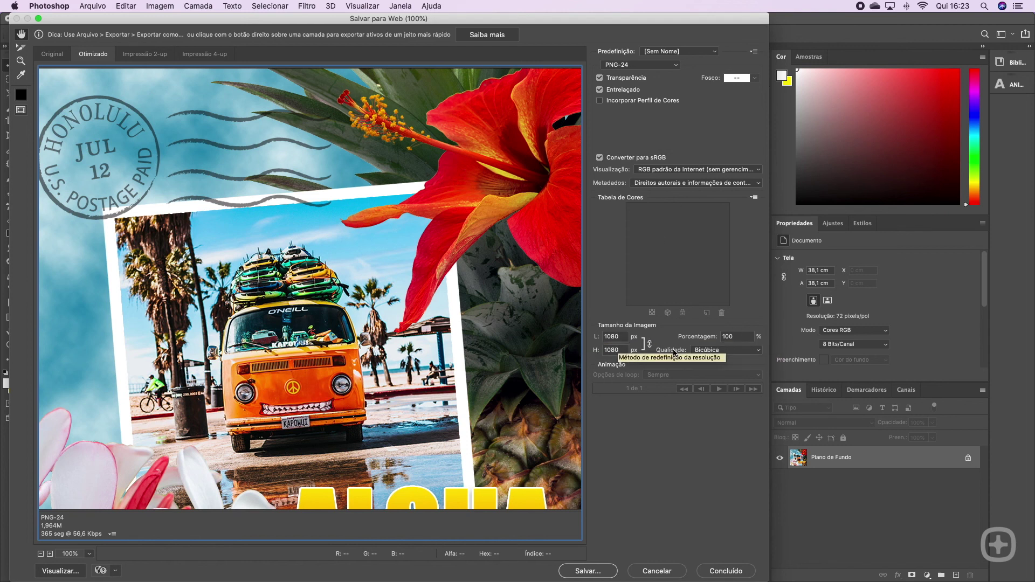
# Try scaling the export image to 50% and set the percentage back to 100
pyautogui.moveTo(736, 338); pyautogui.dragTo(661, 340)
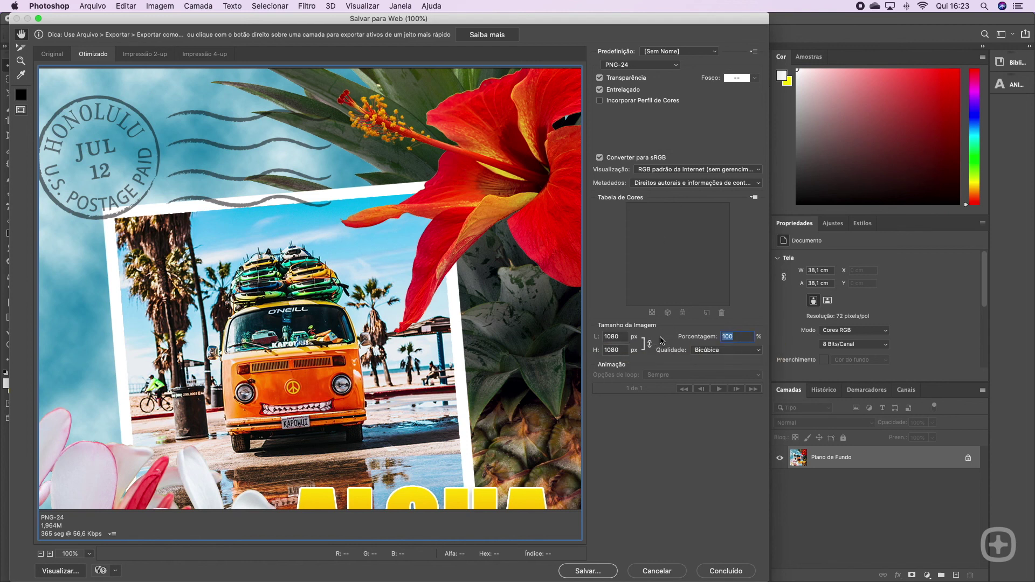
pyautogui.write('50')
pyautogui.click(486, 314)
pyautogui.moveTo(735, 337); pyautogui.dragTo(689, 339)
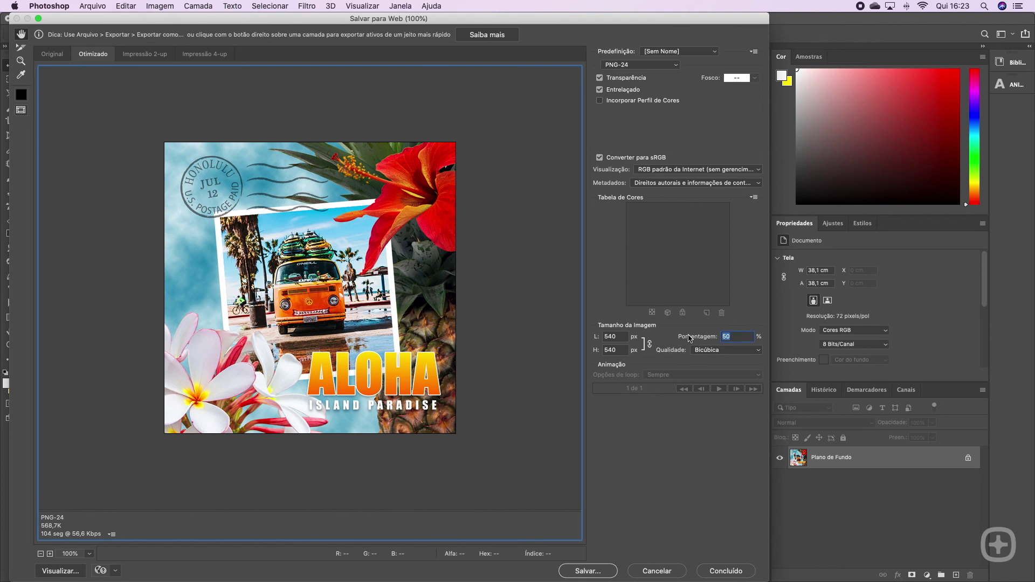
pyautogui.write('100')
pyautogui.click(614, 341)
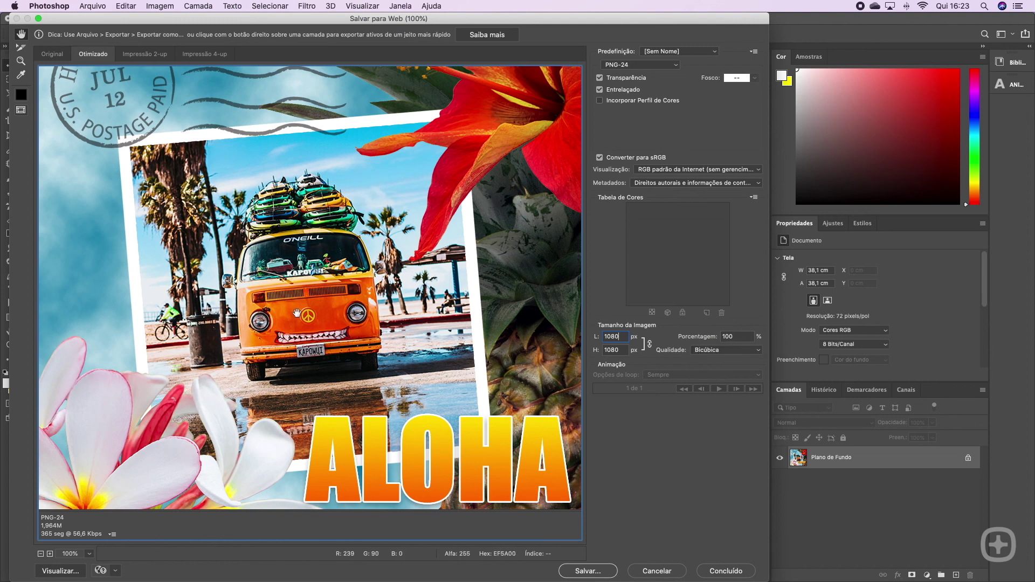
# Save the optimized PNG in the AULA 04 folder under the name POSTAL HAVAI
pyautogui.click(587, 571)
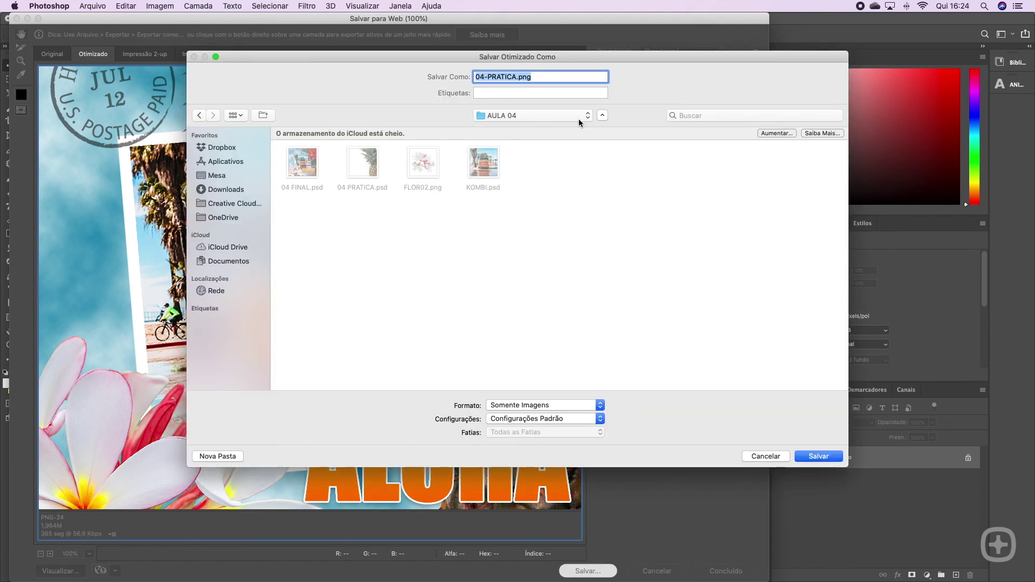
pyautogui.click(517, 74)
pyautogui.press('BackSpace')
pyautogui.press('BackSpace')
pyautogui.press('BackSpace')
pyautogui.press('BackSpace')
pyautogui.press('BackSpace')
pyautogui.press('BackSpace')
pyautogui.press('BackSpace')
pyautogui.press('BackSpace')
pyautogui.press('BackSpace')
pyautogui.press('BackSpace')
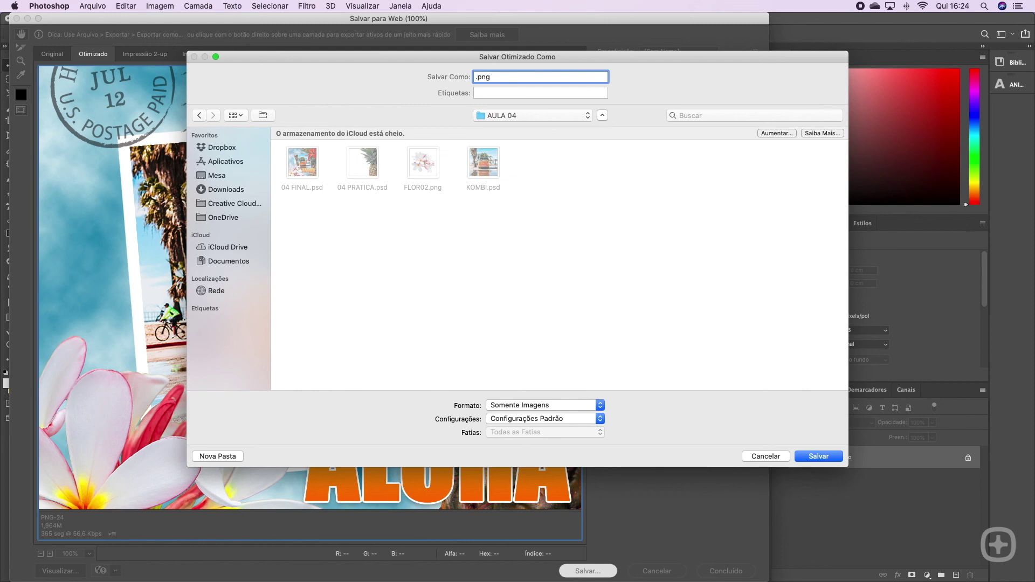
pyautogui.write('POSTAL HAVAI')
pyautogui.click(826, 457)
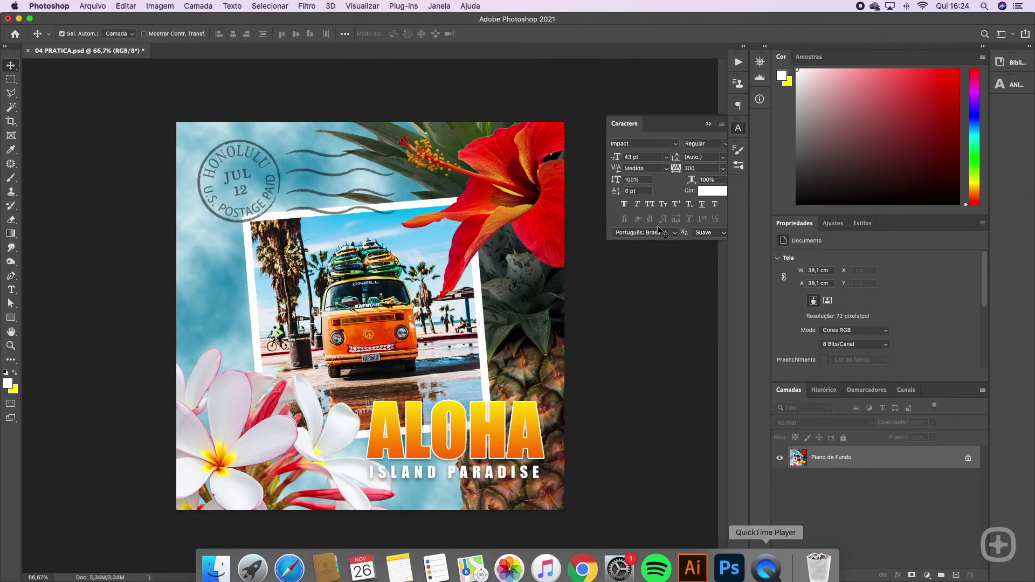
# Minimize the Photoshop window, preview the exported POSTAL-HAVAI.png from the AULA 04 folder in Finder, and restore the Photoshop window
pyautogui.click(19, 18)
pyautogui.moveTo(554, 40); pyautogui.dragTo(162, 41)
pyautogui.moveTo(644, 146); pyautogui.dragTo(1031, 146)
pyautogui.click(546, 80)
pyautogui.press('space')
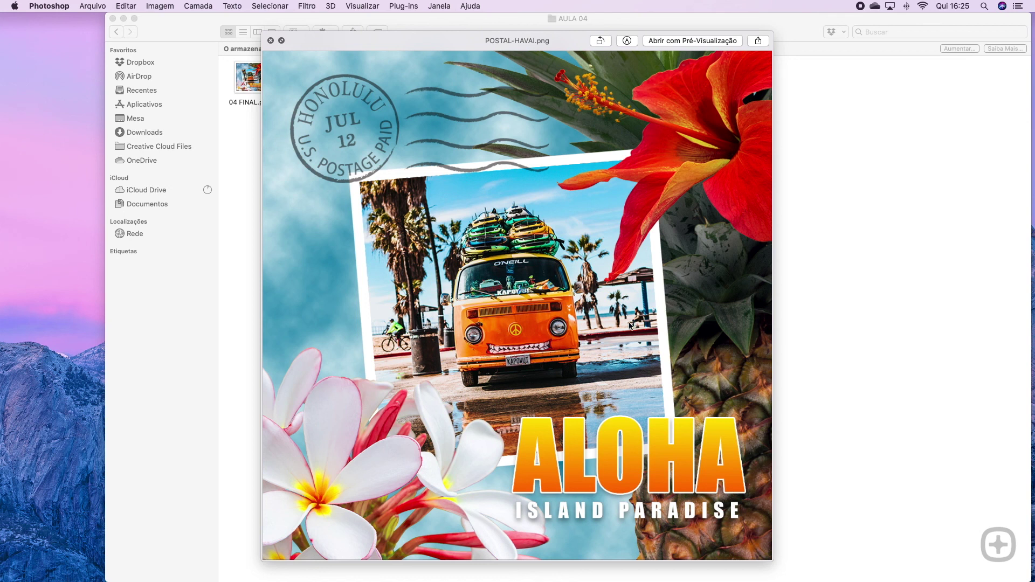
pyautogui.moveTo(669, 581)
pyautogui.click(802, 568)
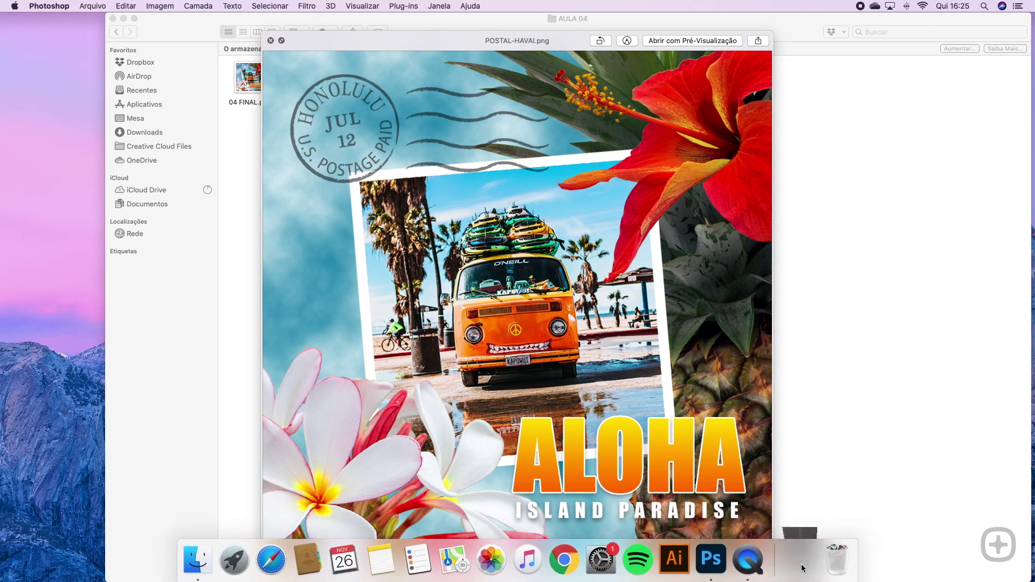